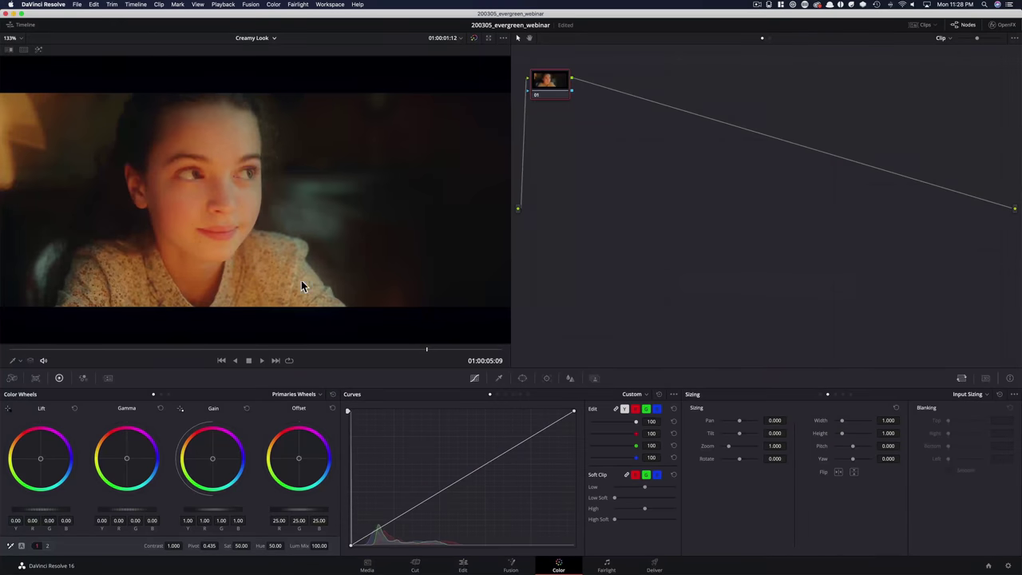
# Open the video scopes to show the Parade and Vectorscope alongside the node graph.
pyautogui.press('super+Tab')
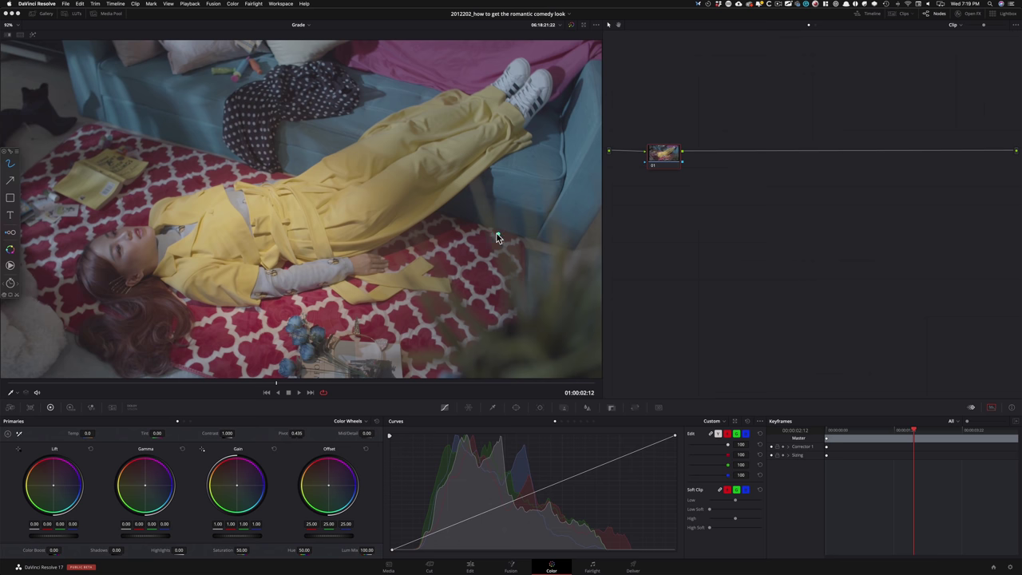
pyautogui.press('super+shift+w')
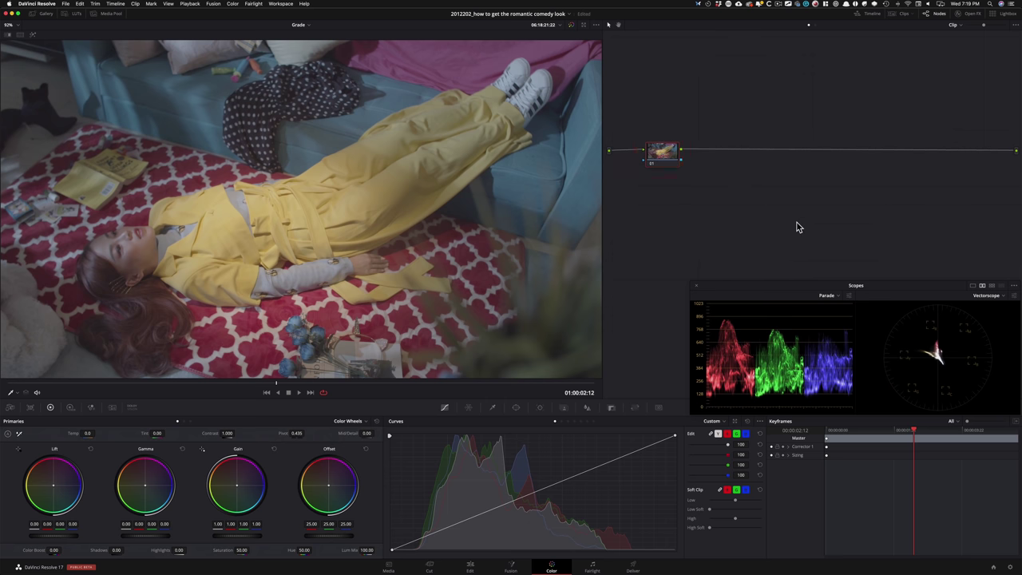
# Label the first node temp/tint and add a serial node after it labelled pri.
pyautogui.press('Tab')
pyautogui.write('temp')
pyautogui.write('tint')
pyautogui.press('Return')
pyautogui.hotkey('alt', 's')
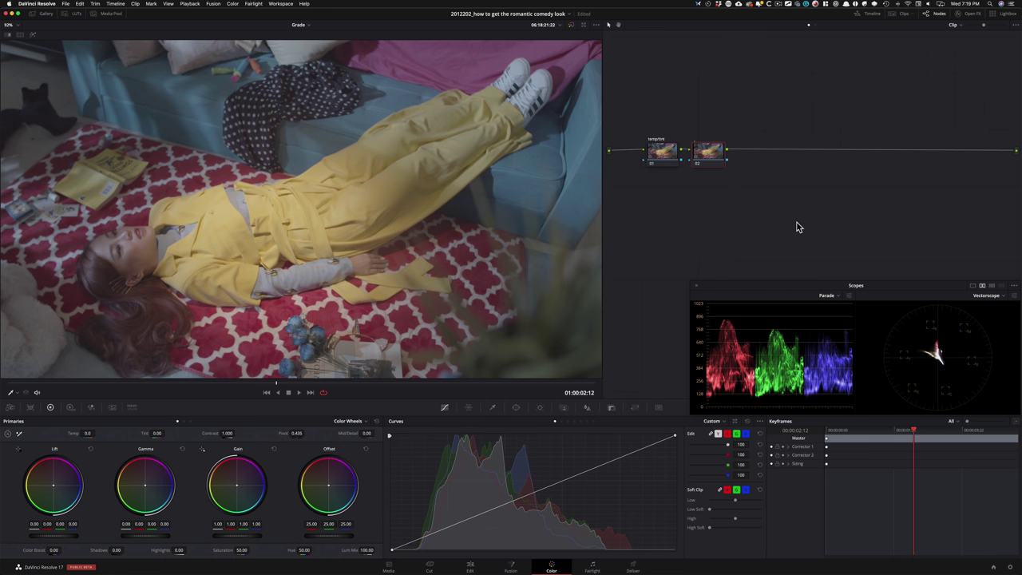
pyautogui.press('Tab')
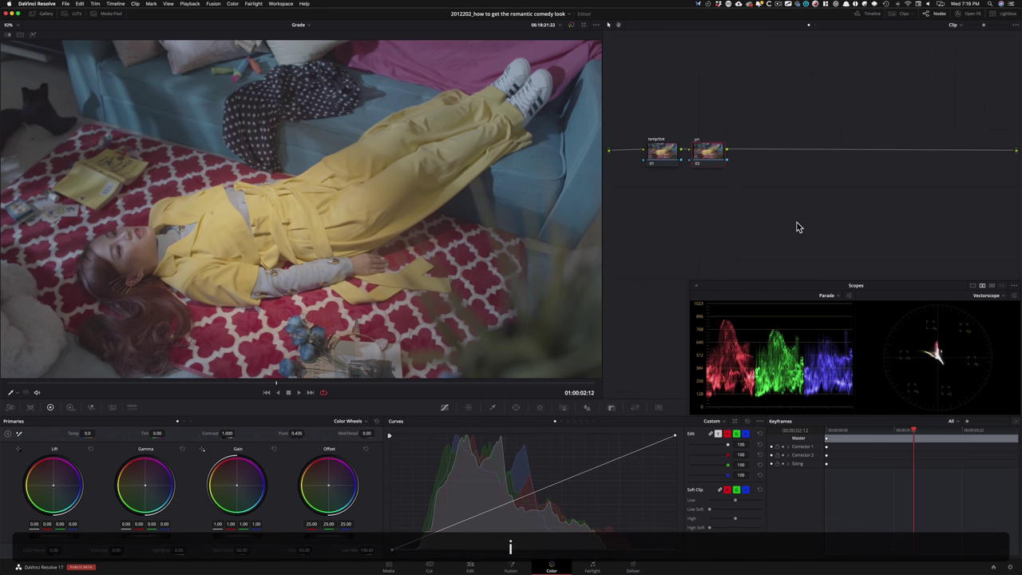
# Add a third serial node and label it sat vs lum.
pyautogui.hotkey('alt', 's')
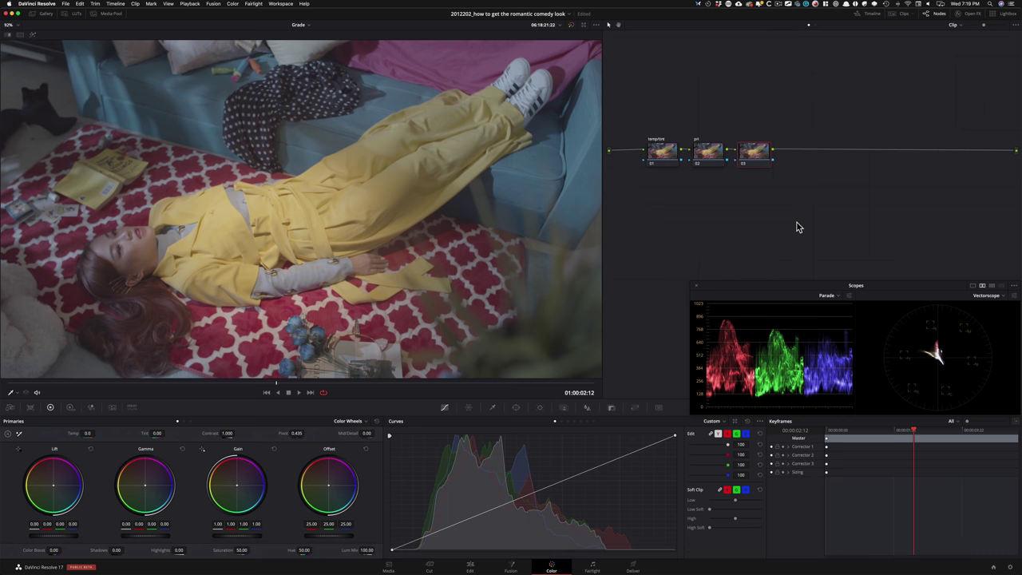
pyautogui.press('Tab')
pyautogui.write('sa')
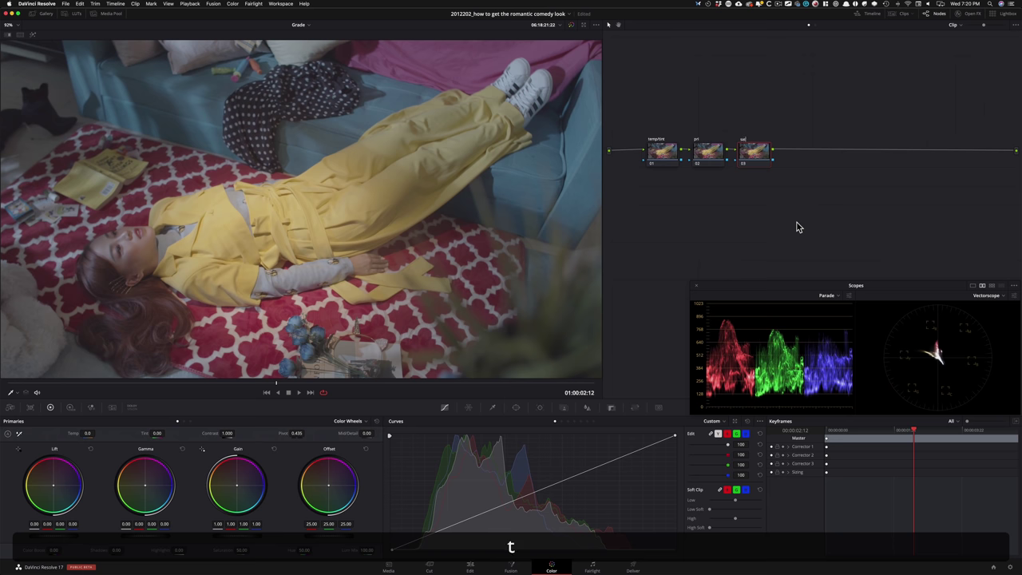
pyautogui.write('t vs lum')
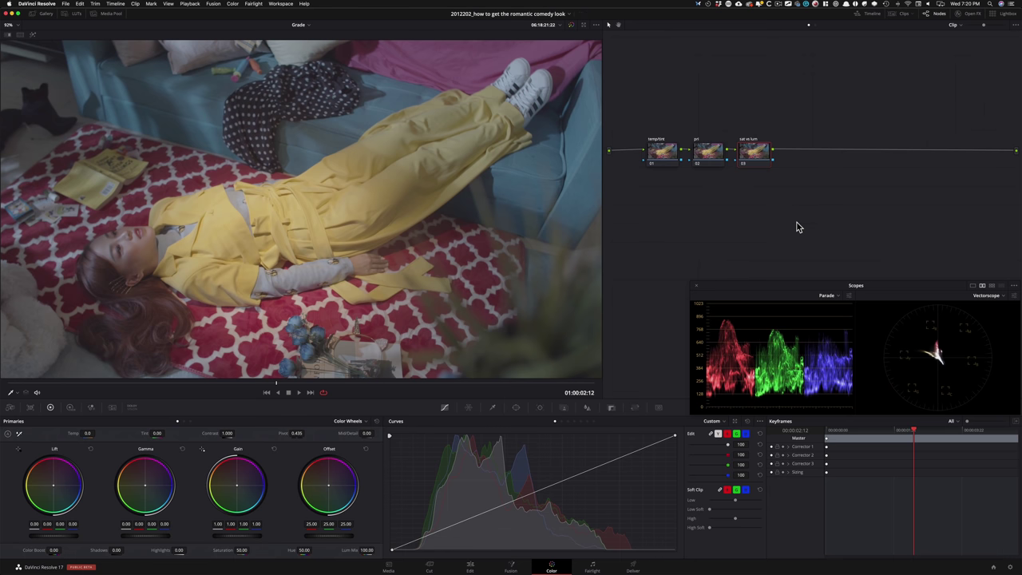
# Add a serial node after sat vs lum, place it slightly above the row, and label it red.
pyautogui.hotkey('alt', 's')
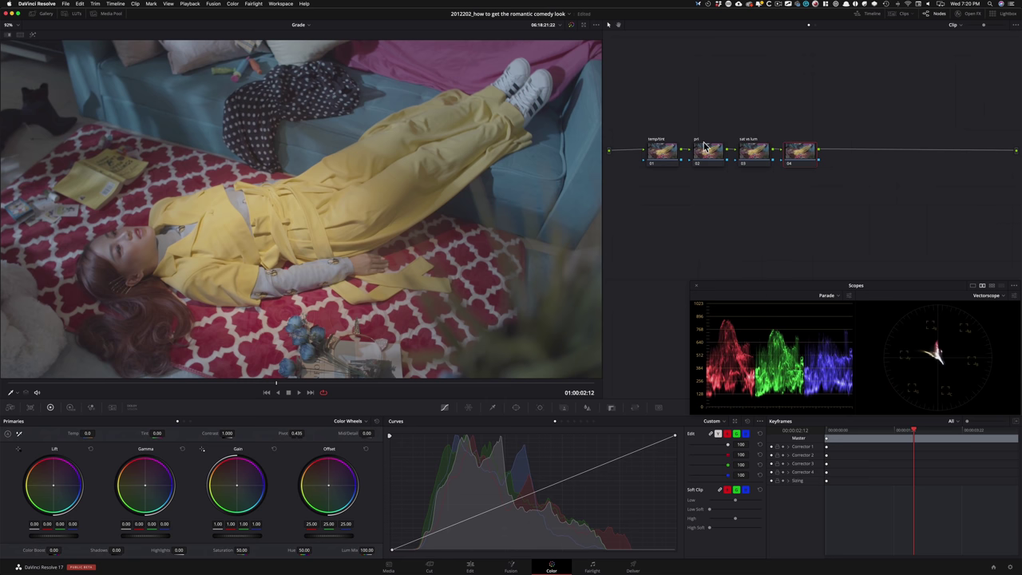
pyautogui.moveTo(790, 159); pyautogui.dragTo(822, 136)
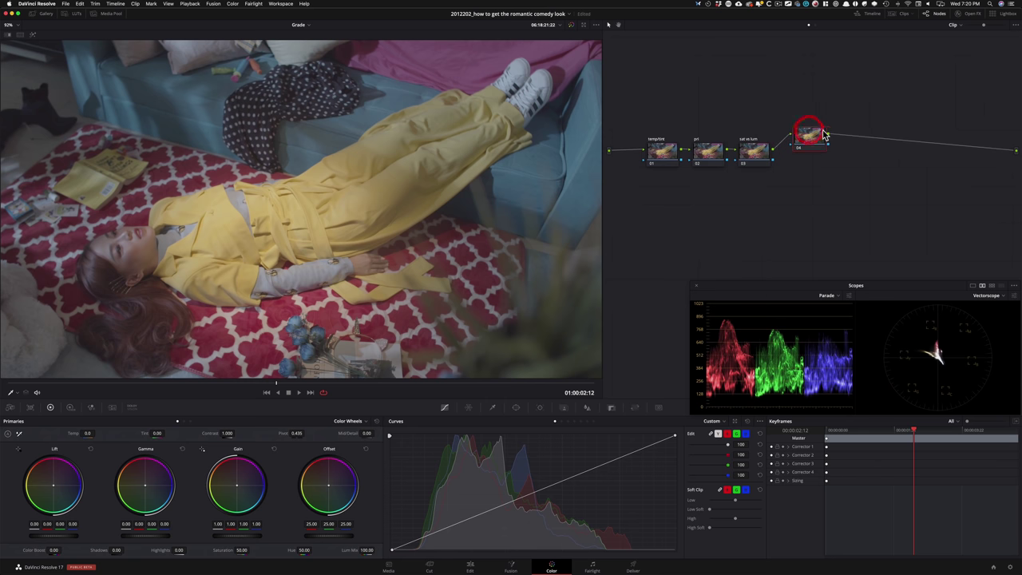
pyautogui.press('Tab')
pyautogui.write('red')
pyautogui.press('Return')
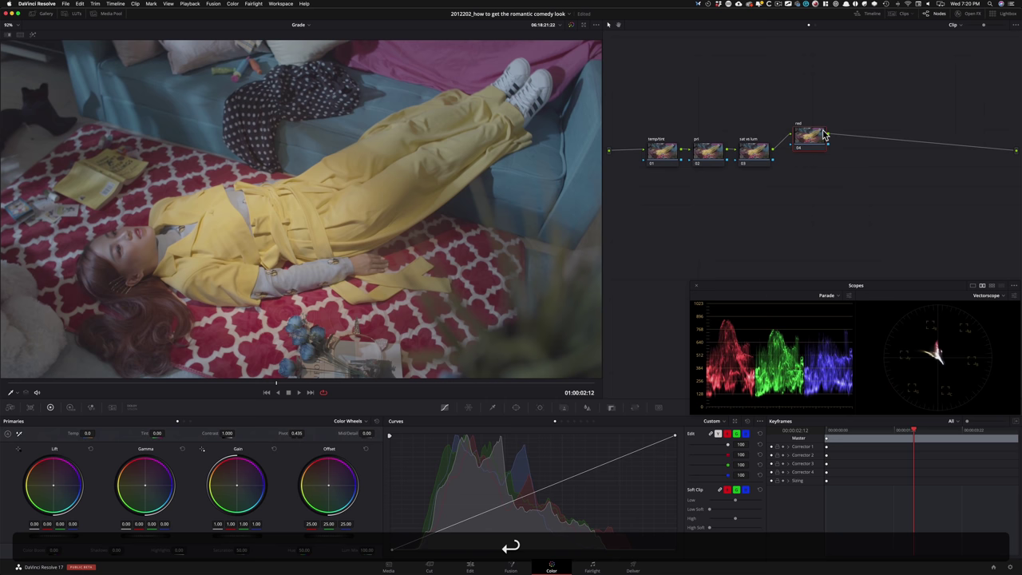
# Add a parallel node beneath the red node and label it yellow.
pyautogui.hotkey('alt', 'p')
pyautogui.press('Tab')
pyautogui.write('yellow')
pyautogui.press('Return')
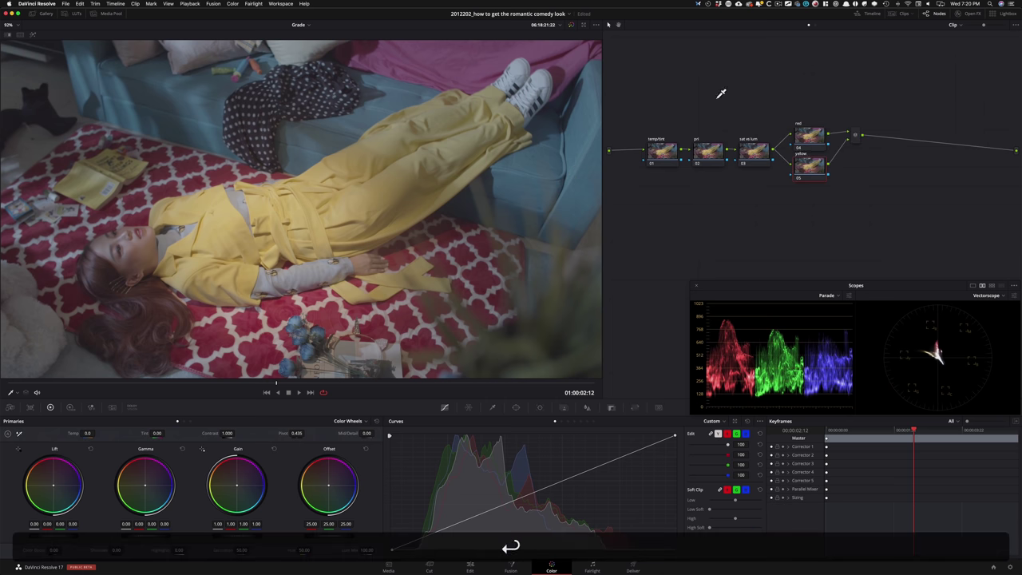
# Align the parallel mixer with the main node row, midway between the red and yellow nodes.
pyautogui.moveTo(777, 108); pyautogui.dragTo(898, 171)
pyautogui.click(899, 176)
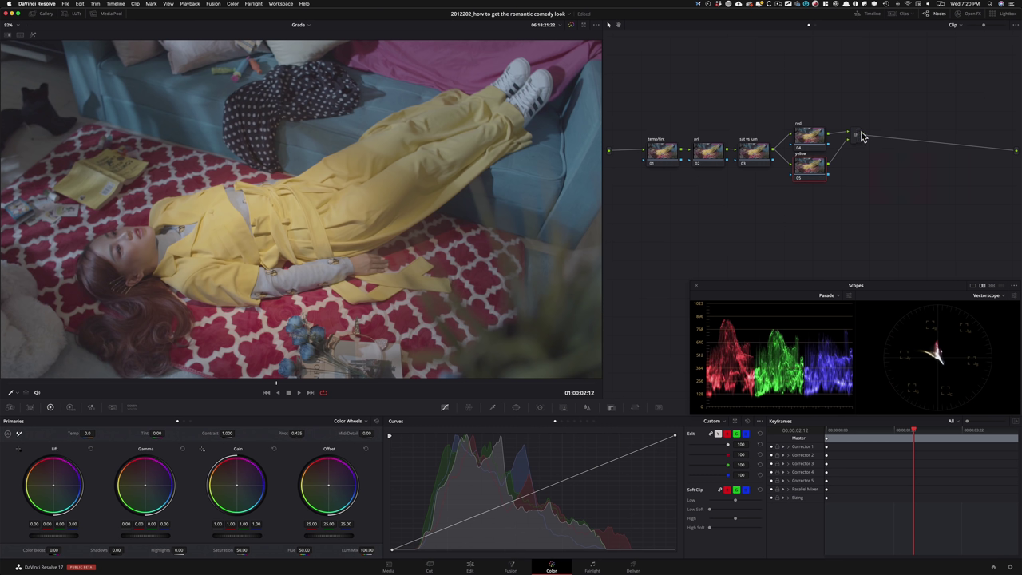
pyautogui.moveTo(854, 144); pyautogui.dragTo(852, 152)
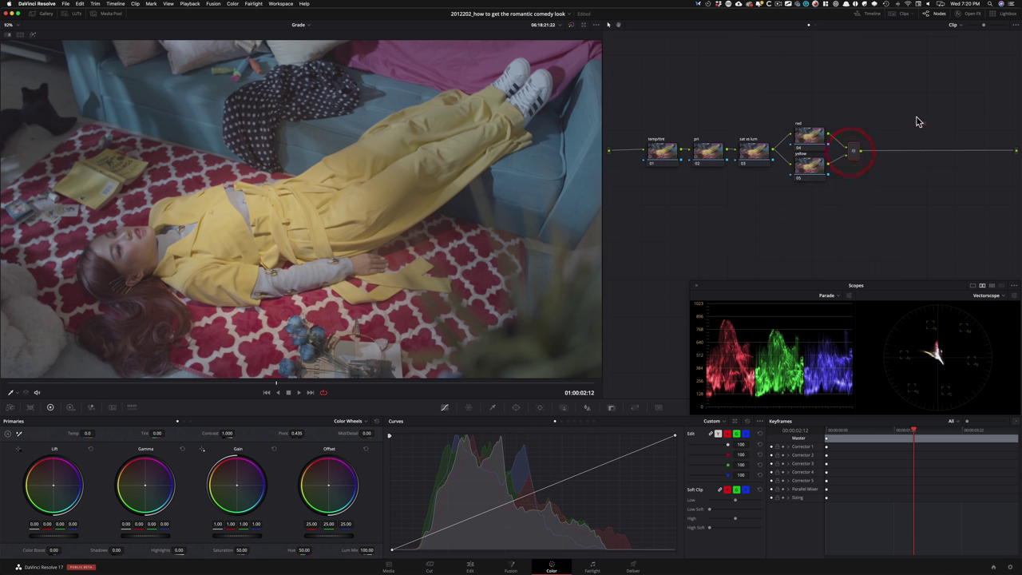
# Add a serial node after the parallel mixer, place it below the temp/tint node to start a second row, and label it vig.
pyautogui.hotkey('alt', 's')
pyautogui.moveTo(908, 158); pyautogui.dragTo(672, 227)
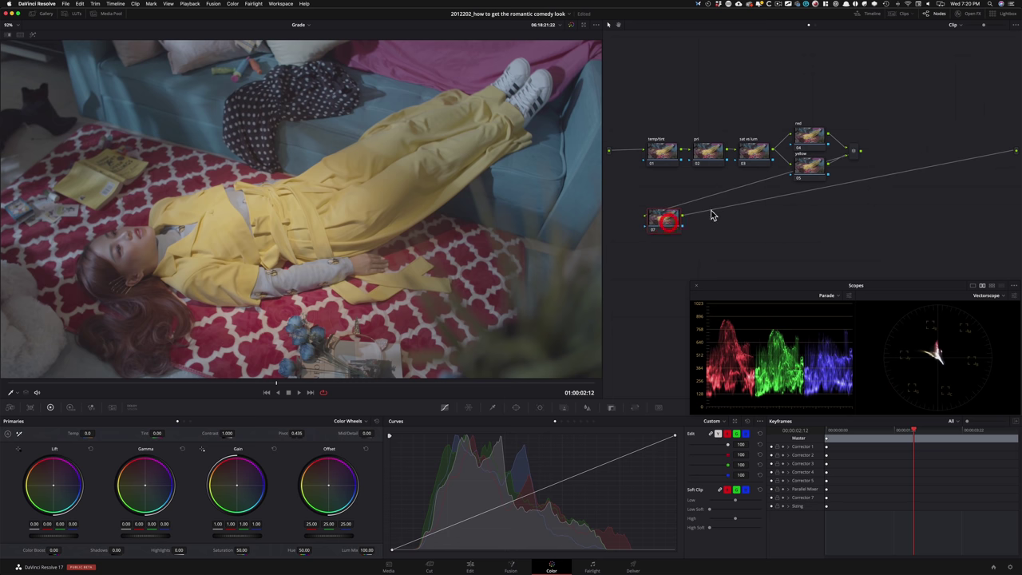
pyautogui.press('Tab')
pyautogui.press('Return')
# Add a serial node after vig and label it global adj.
pyautogui.hotkey('alt', 's')
pyautogui.press('Tab')
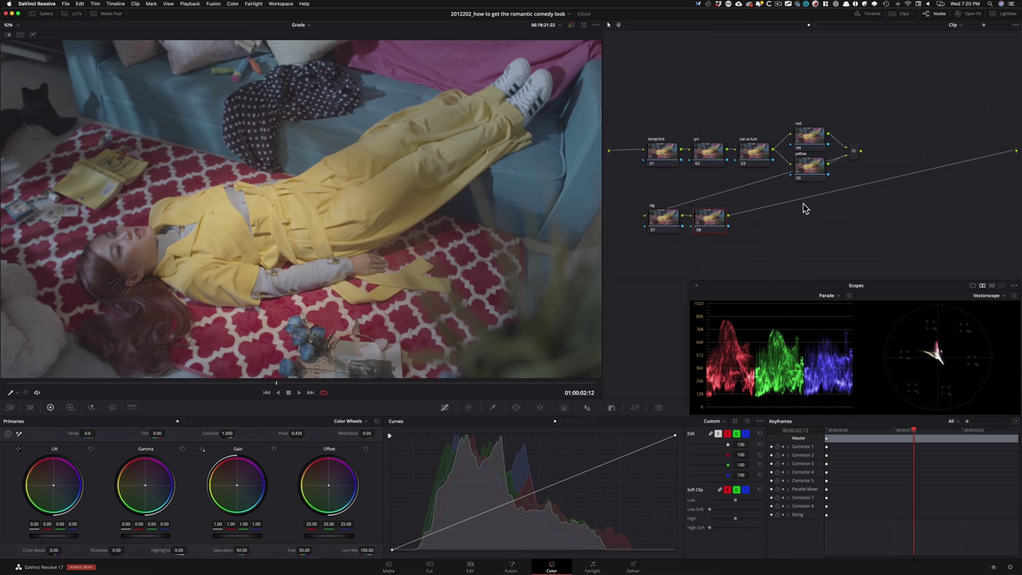
pyautogui.write('global adj')
pyautogui.press('Return')
# Add a serial node after global adj and label it glow.
pyautogui.hotkey('alt', 's')
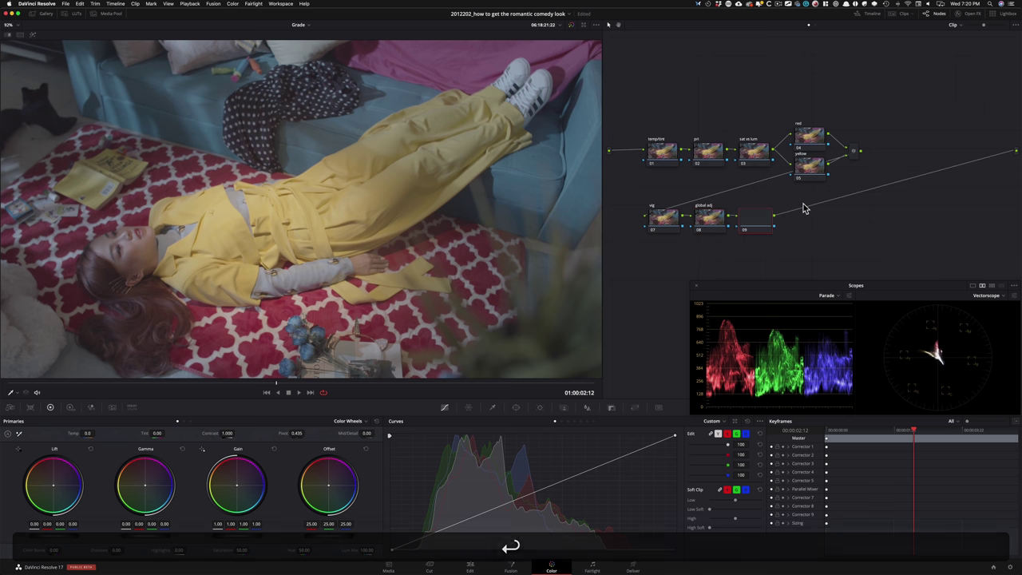
pyautogui.press('Tab')
pyautogui.write('glow')
pyautogui.press('Return')
# Add a final serial node after glow and label it grain.
pyautogui.hotkey('alt', 's')
pyautogui.press('Tab')
pyautogui.write('grain')
pyautogui.press('Return')
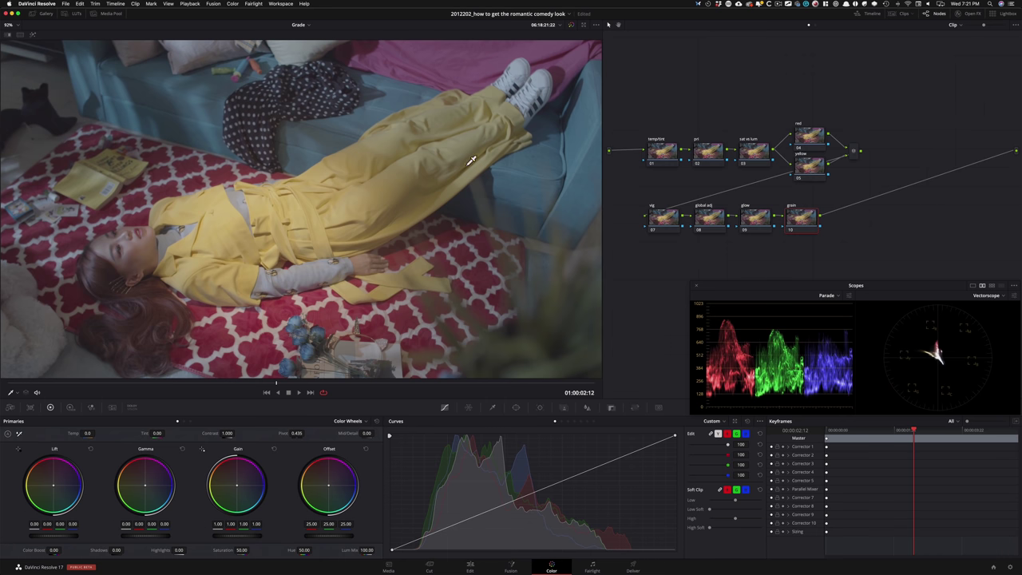
# Shift the glow and grain nodes together slightly to even out the spacing of the second row.
pyautogui.moveTo(738, 199); pyautogui.dragTo(850, 242)
pyautogui.moveTo(759, 221)
pyautogui.mouseDown()
pyautogui.moveTo(763, 262)
pyautogui.moveTo(759, 217)
pyautogui.mouseUp()
pyautogui.click(772, 193)
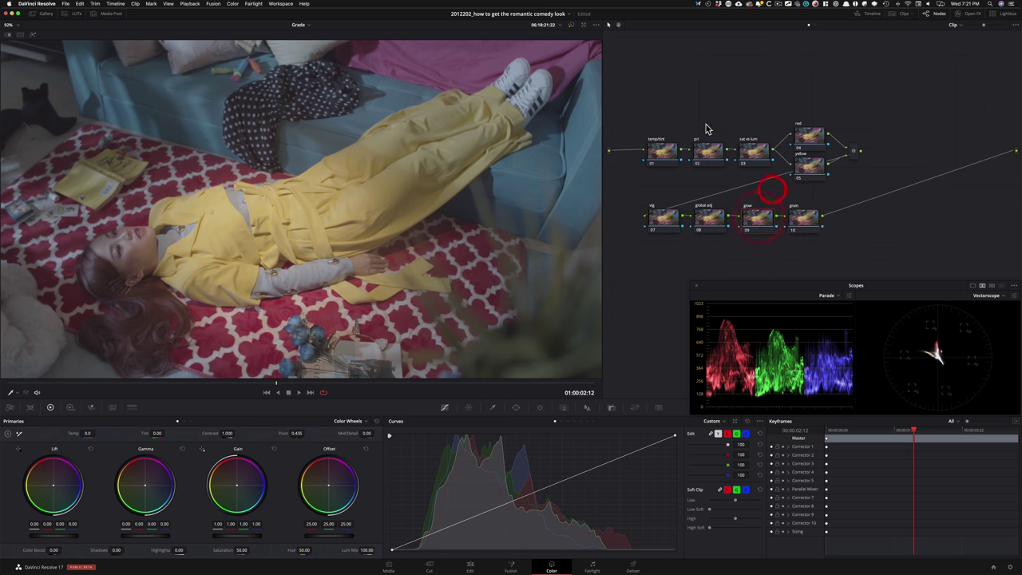
# Select the pri node for the primary contrast and saturation grade.
pyautogui.click(697, 92)
pyautogui.click(708, 151)
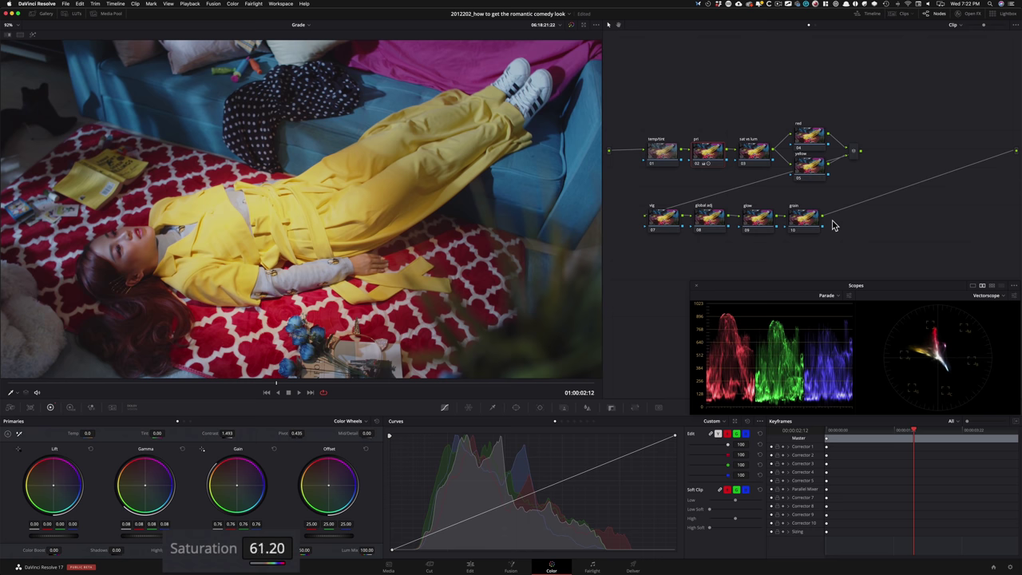
# Compare the image with the pri node's grade and the whole grade switched off and on.
pyautogui.press('super+d')
pyautogui.press('super+d')
pyautogui.press('super+d')
pyautogui.hotkey('shift', 'd')
pyautogui.hotkey('shift', 'd')
pyautogui.hotkey('shift', 'd')
pyautogui.hotkey('shift', 'd')
pyautogui.hotkey('shift', 'd')
pyautogui.click(832, 225)
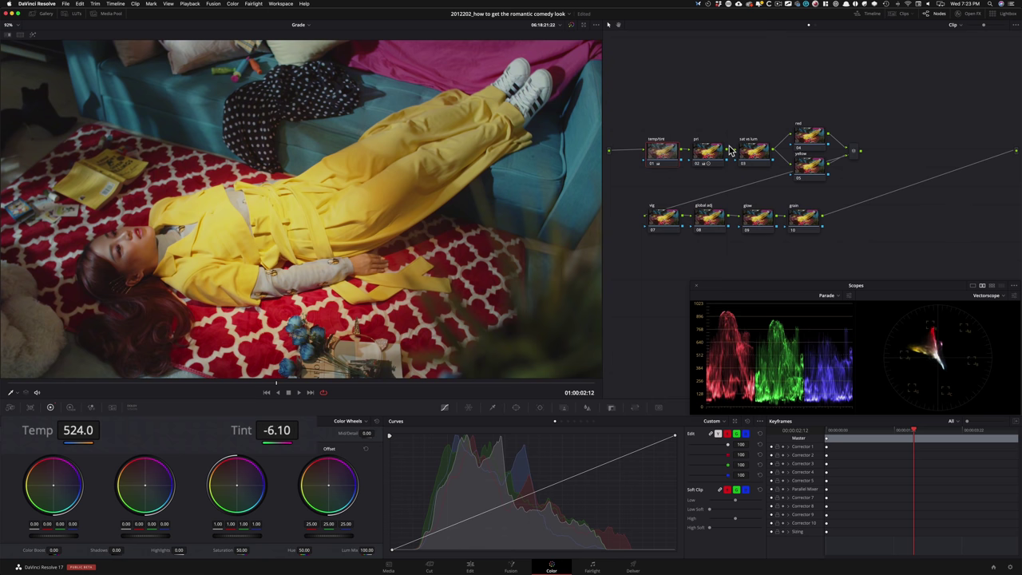
# Compare the image with the temp/tint node's correction disabled and enabled.
pyautogui.press('super+d')
pyautogui.press('super+d')
pyautogui.press('super+d')
pyautogui.press('super+d')
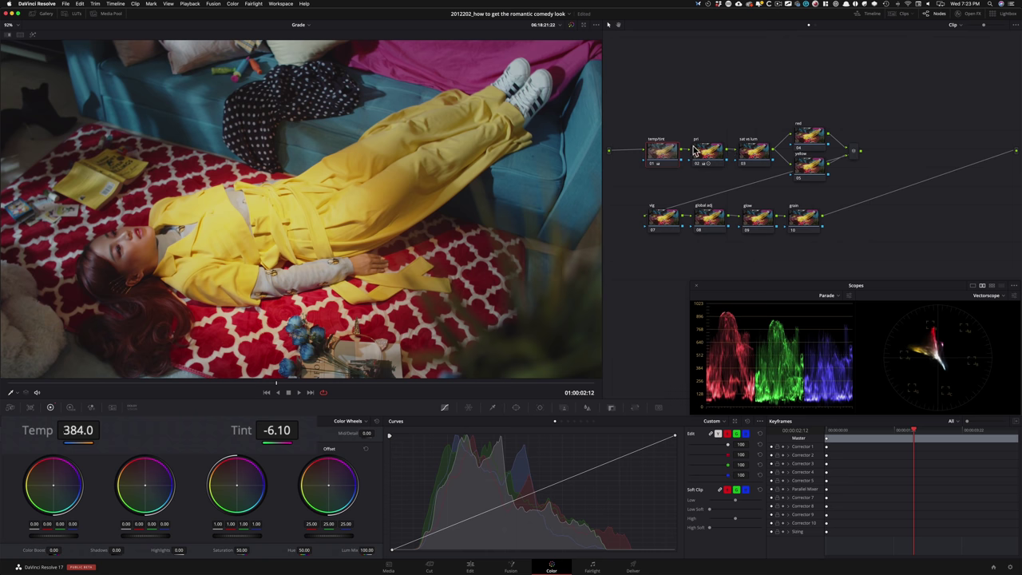
pyautogui.press('super+d')
pyautogui.press('super+d')
pyautogui.press('super+d')
pyautogui.press('super+d')
pyautogui.press('super+d')
pyautogui.press('super+d')
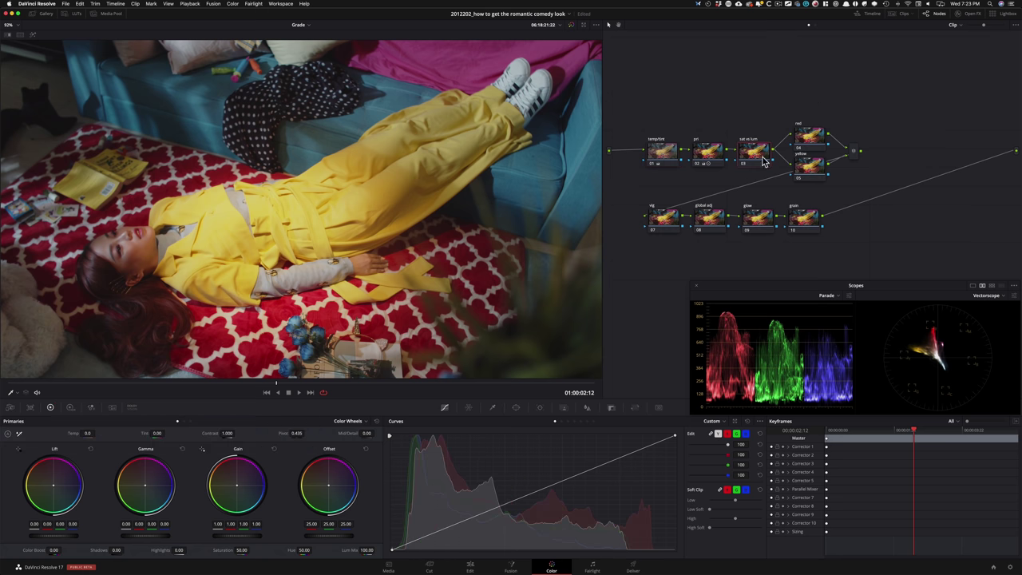
# On the sat vs lum node, set the Sat Vs Lum curve to luminance 1.11 at zero saturation and 0.84 at the high-saturation end.
pyautogui.click(595, 421)
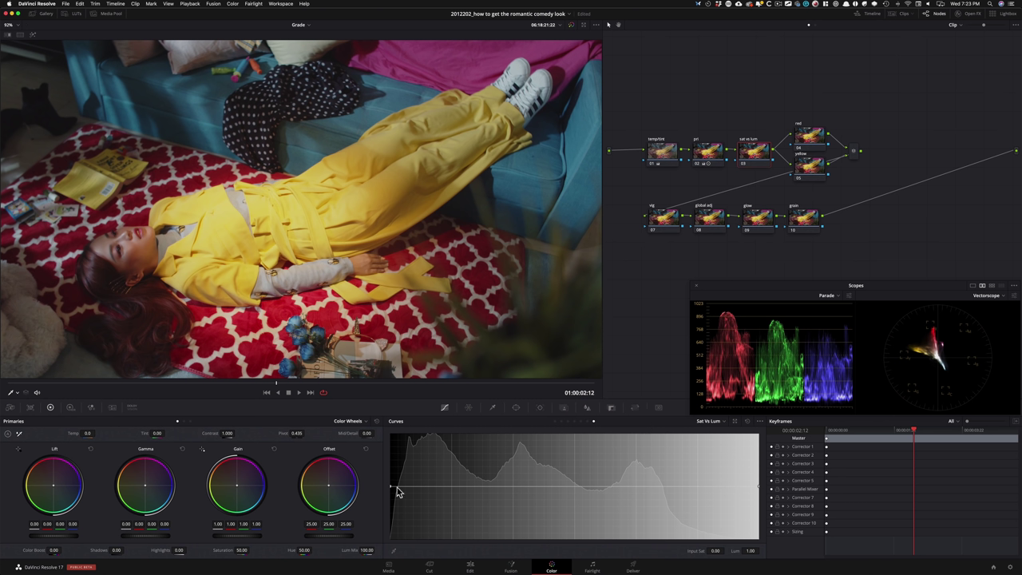
pyautogui.moveTo(390, 490); pyautogui.dragTo(391, 480)
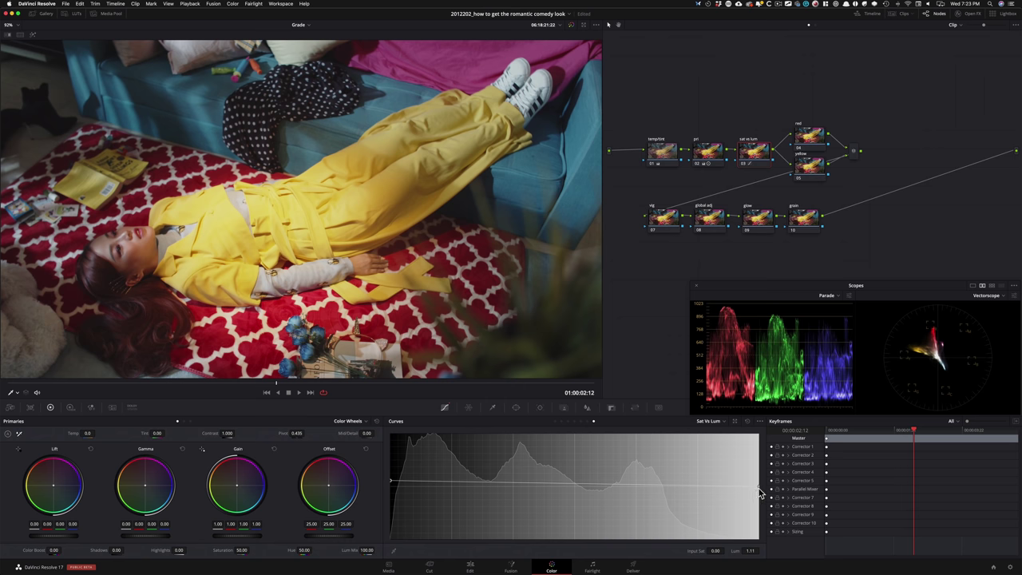
pyautogui.moveTo(758, 487); pyautogui.dragTo(760, 494)
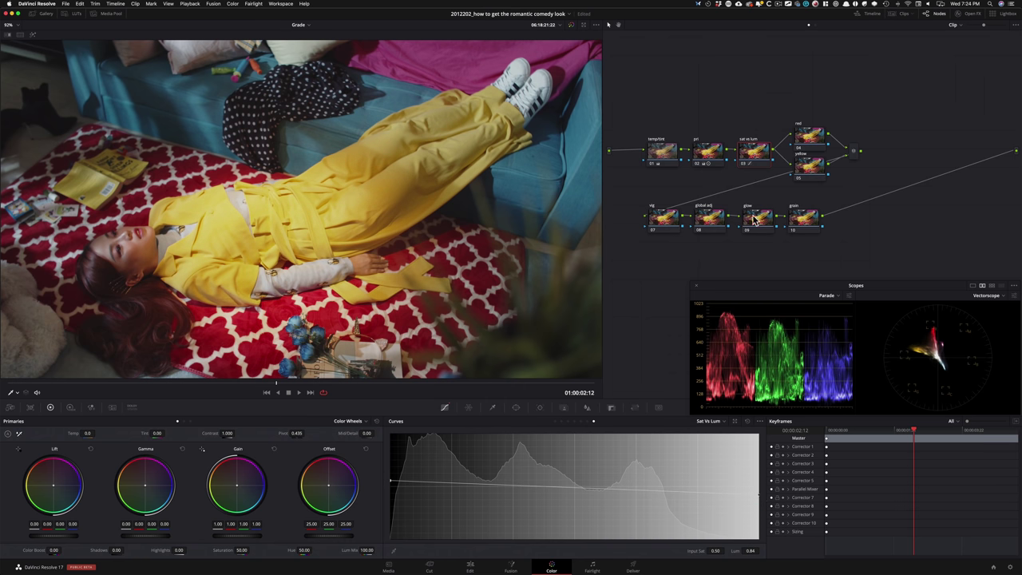
# Compare the image repeatedly with the sat vs lum node disabled and enabled, examining the yellow outfit and the skin.
pyautogui.hotkey('ctrl', 'd')
pyautogui.hotkey('ctrl', 'd')
pyautogui.hotkey('ctrl', 'd')
pyautogui.hotkey('ctrl', 'd')
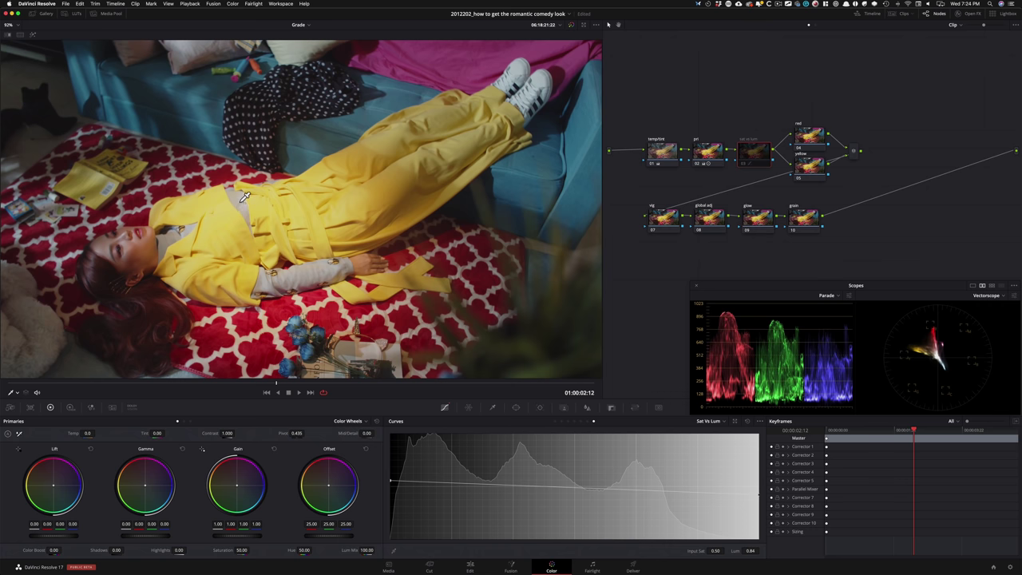
pyautogui.hotkey('ctrl', 'd')
pyautogui.hotkey('ctrl', 'd')
pyautogui.hotkey('ctrl', 'd')
pyautogui.hotkey('ctrl', 'd')
pyautogui.hotkey('ctrl', 'd')
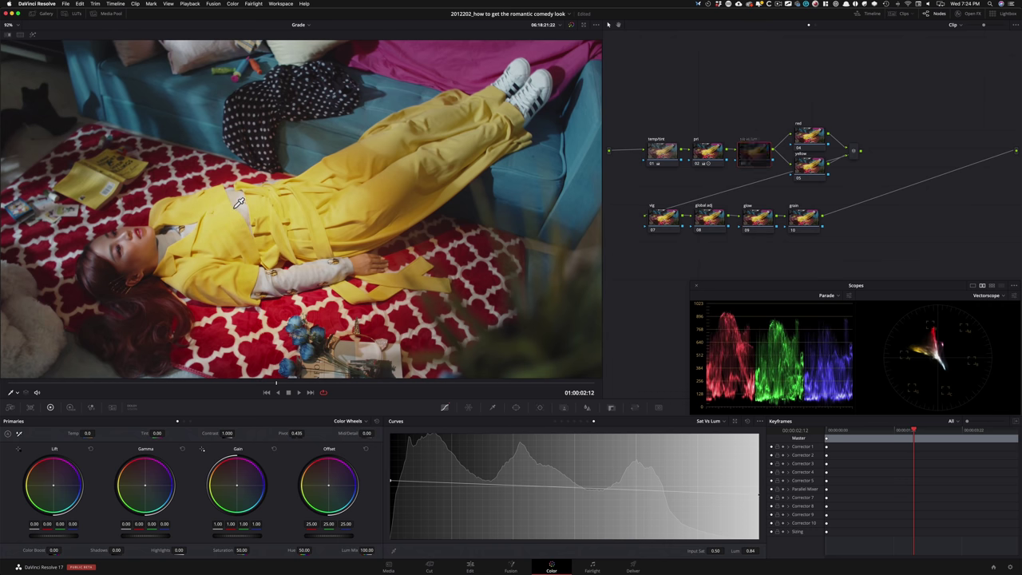
pyautogui.hotkey('ctrl', 'd')
pyautogui.hotkey('ctrl', 'd')
pyautogui.hotkey('ctrl', 'd')
pyautogui.hotkey('ctrl', 'd')
pyautogui.hotkey('ctrl', 'd')
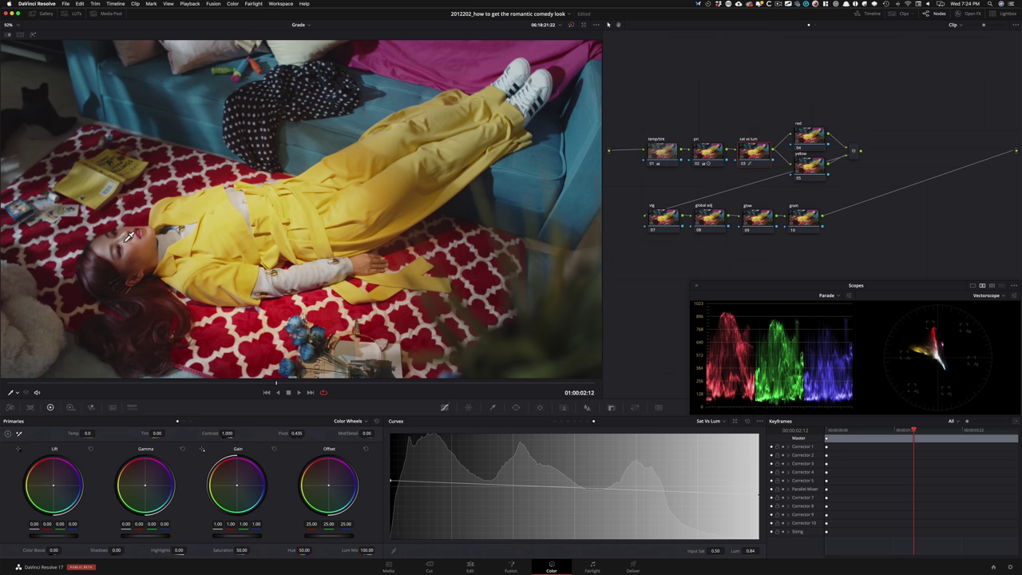
pyautogui.hotkey('ctrl', 'd')
pyautogui.hotkey('ctrl', 'd')
pyautogui.hotkey('ctrl', 'd')
pyautogui.hotkey('ctrl', 'd')
pyautogui.hotkey('ctrl', 'd')
pyautogui.hotkey('ctrl', 'd')
pyautogui.hotkey('ctrl', 'd')
pyautogui.hotkey('ctrl', 'd')
pyautogui.hotkey('ctrl', 'd')
pyautogui.hotkey('ctrl', 'd')
pyautogui.hotkey('ctrl', 'd')
pyautogui.hotkey('ctrl', 'd')
pyautogui.hotkey('ctrl', 'd')
pyautogui.hotkey('ctrl', 'd')
pyautogui.hotkey('ctrl', 'd')
pyautogui.hotkey('ctrl', 'd')
pyautogui.hotkey('ctrl', 'd')
pyautogui.hotkey('ctrl', 'd')
pyautogui.press('super+d')
pyautogui.press('super+d')
pyautogui.press('super+d')
pyautogui.press('super+d')
pyautogui.press('super+d')
pyautogui.press('super+d')
pyautogui.press('super+d')
pyautogui.press('super+d')
pyautogui.press('super+d')
pyautogui.press('super+d')
pyautogui.hotkey('ctrl', 'd')
pyautogui.hotkey('ctrl', 'd')
pyautogui.hotkey('ctrl', 'd')
pyautogui.hotkey('ctrl', 'd')
pyautogui.hotkey('ctrl', 'd')
pyautogui.hotkey('ctrl', 'd')
pyautogui.hotkey('ctrl', 'd')
pyautogui.hotkey('ctrl', 'd')
pyautogui.hotkey('ctrl', 'd')
pyautogui.hotkey('ctrl', 'd')
pyautogui.hotkey('ctrl', 'd')
pyautogui.hotkey('ctrl', 'd')
pyautogui.hotkey('ctrl', 'd')
pyautogui.hotkey('ctrl', 'd')
pyautogui.hotkey('ctrl', 'd')
pyautogui.hotkey('ctrl', 'd')
pyautogui.hotkey('ctrl', 'd')
pyautogui.hotkey('ctrl', 'd')
pyautogui.hotkey('ctrl', 'd')
pyautogui.hotkey('ctrl', 'd')
pyautogui.hotkey('ctrl', 'd')
pyautogui.hotkey('ctrl', 'd')
pyautogui.hotkey('ctrl', 'd')
pyautogui.hotkey('ctrl', 'd')
pyautogui.hotkey('ctrl', 'd')
pyautogui.hotkey('ctrl', 'd')
pyautogui.hotkey('ctrl', 'd')
pyautogui.hotkey('ctrl', 'd')
pyautogui.hotkey('ctrl', 'd')
pyautogui.hotkey('ctrl', 'd')
pyautogui.hotkey('ctrl', 'd')
pyautogui.hotkey('ctrl', 'd')
pyautogui.hotkey('ctrl', 'd')
pyautogui.hotkey('ctrl', 'd')
# On the red node, key the rug's red with the HSL qualifier and check the isolated selection in highlight view.
pyautogui.click(738, 118)
pyautogui.click(808, 122)
pyautogui.click(811, 140)
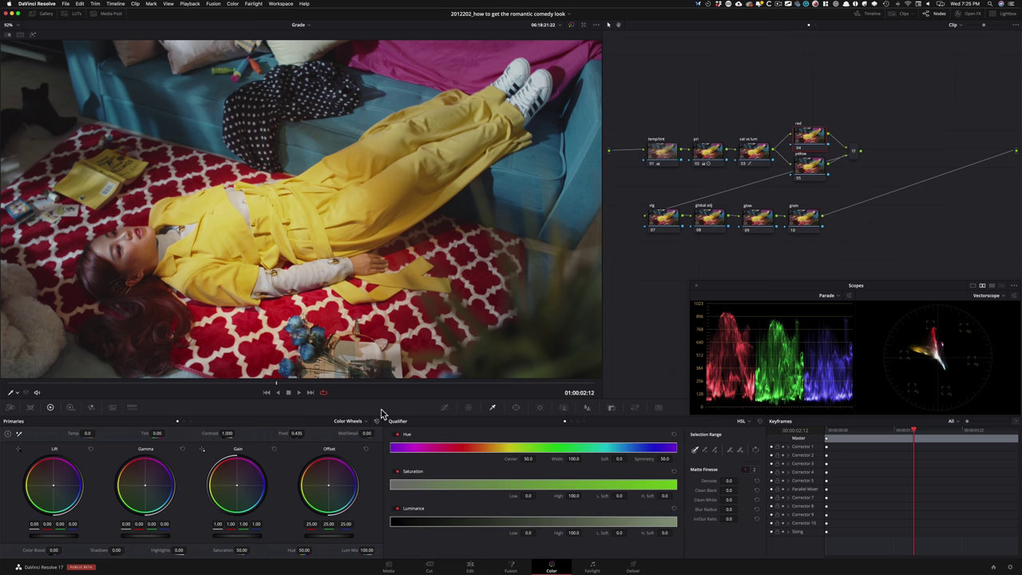
pyautogui.click(275, 305)
pyautogui.moveTo(275, 304); pyautogui.dragTo(295, 299)
pyautogui.hotkey('shift', 'h')
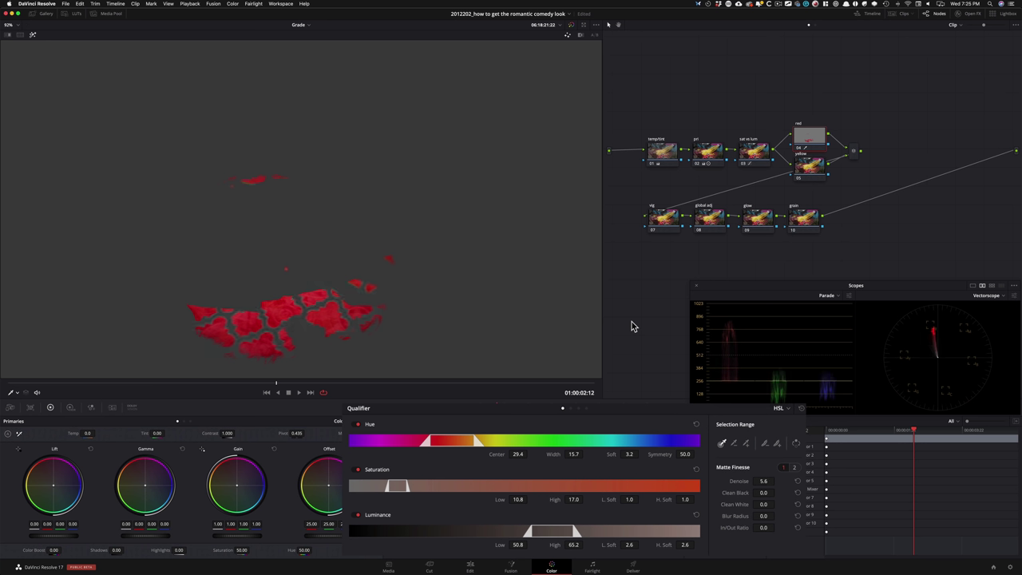
pyautogui.hotkey('shift', 'h')
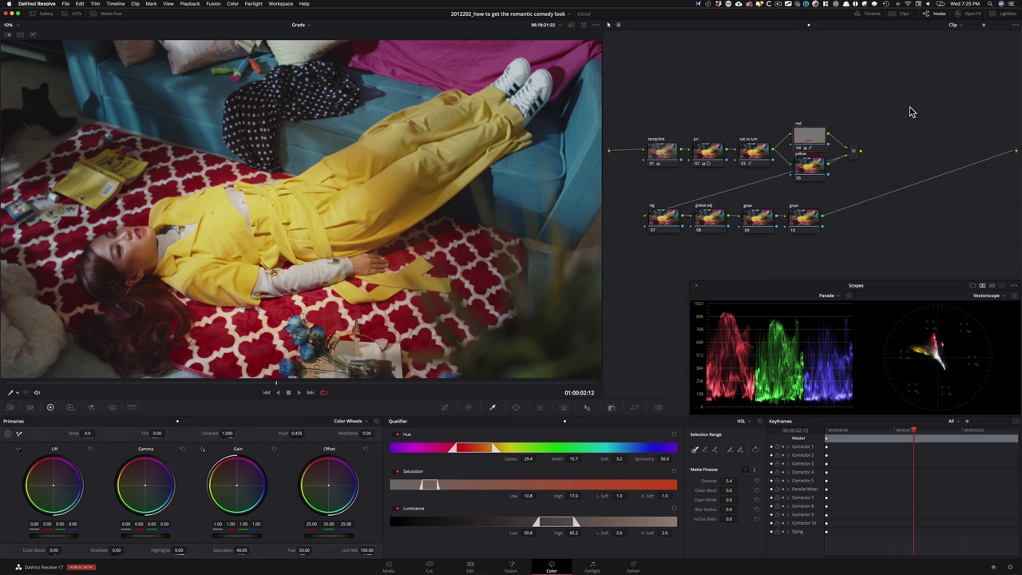
# On the yellow node, key the outfit's yellow with the HSL qualifier and check the isolated selection in highlight view.
pyautogui.hotkey('alt', 'shift', "'")
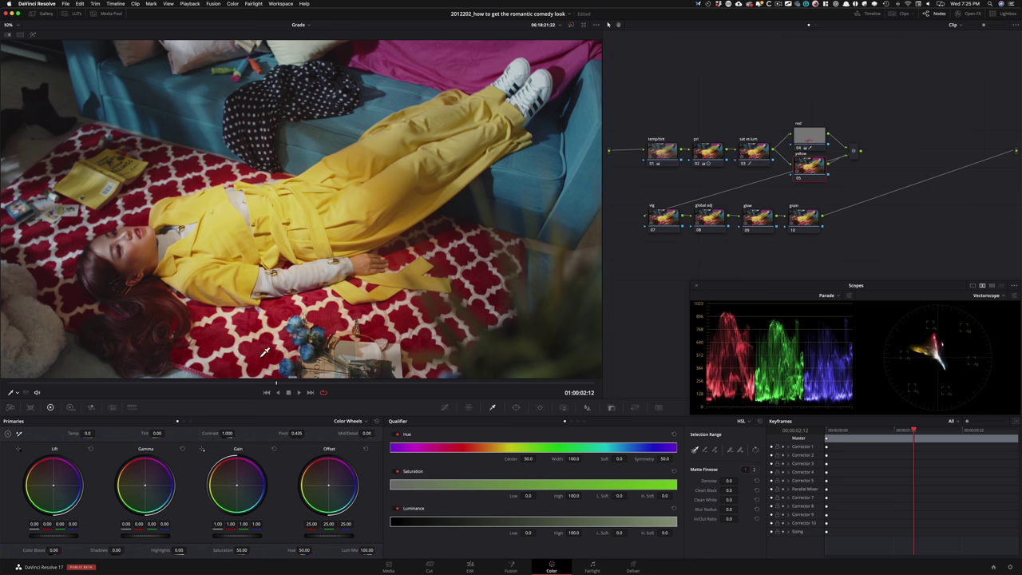
pyautogui.click(212, 220)
pyautogui.hotkey('shift', 'h')
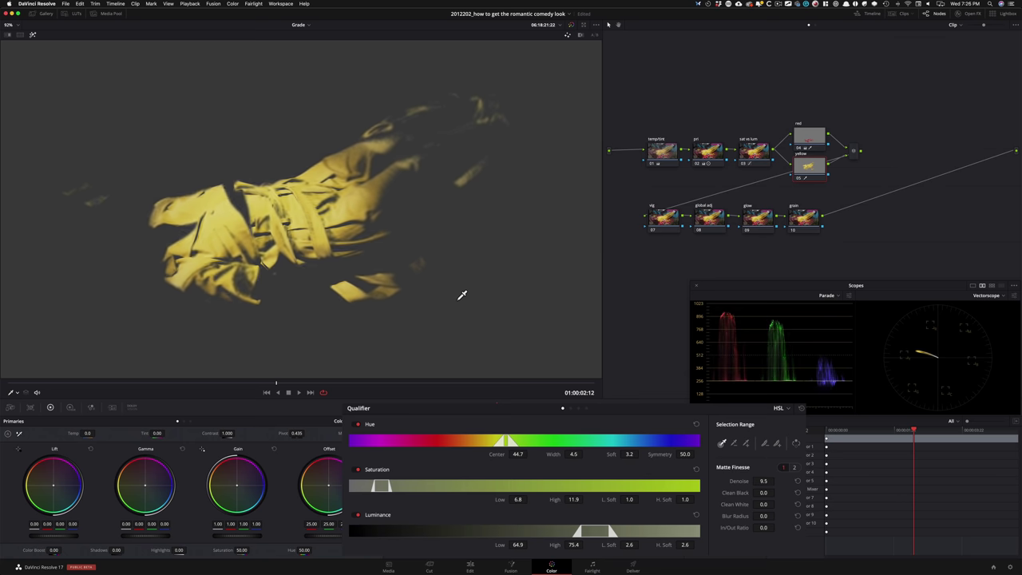
pyautogui.hotkey('shift', 'h')
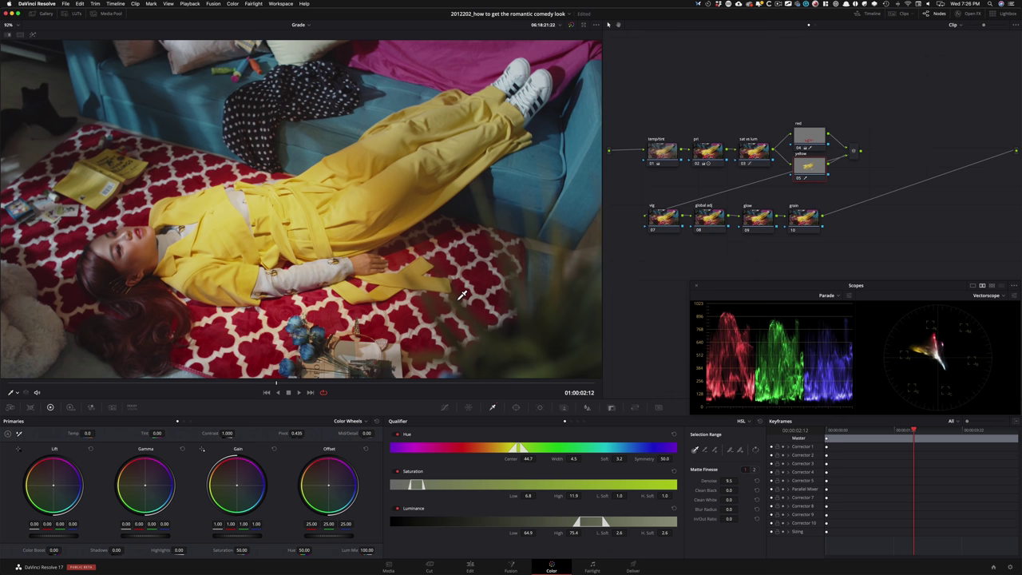
# On the yellow node, lower the Highlights adjustment to -11.78.
pyautogui.hotkey('alt', 'c')
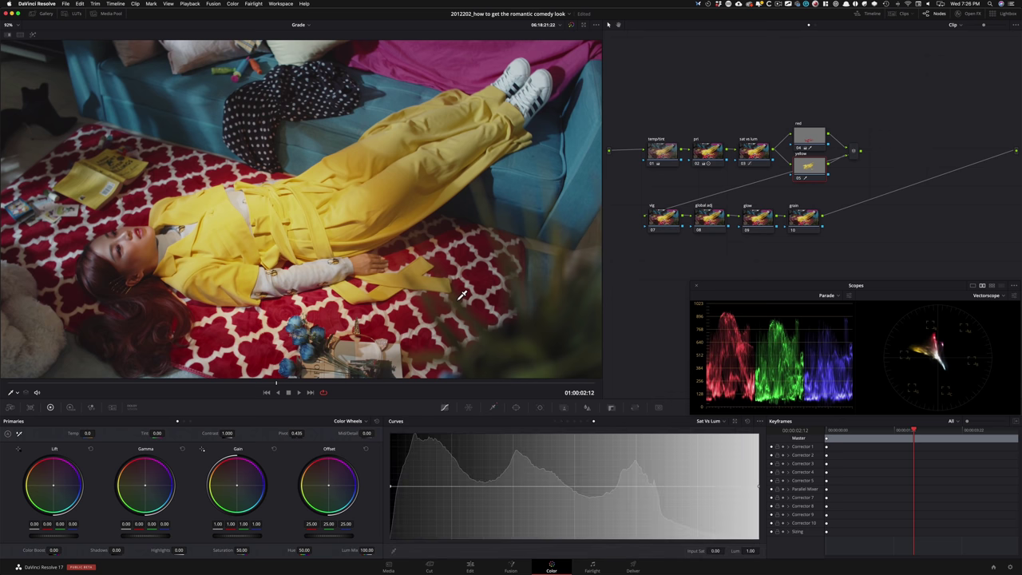
pyautogui.hotkey('alt', 'x')
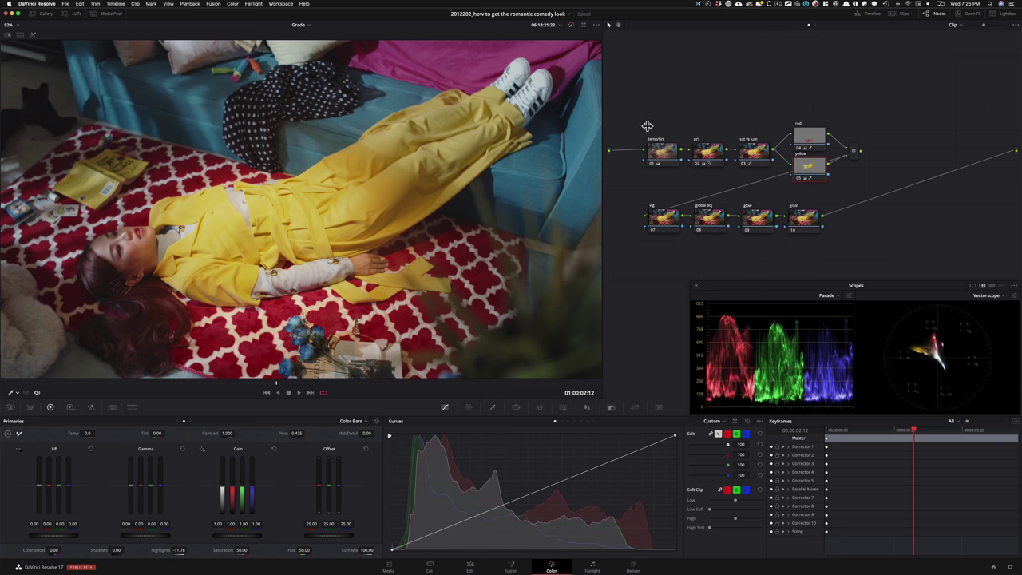
# On the vig node, add an inverted circular window stretched diagonally over the woman, with aspect 92.30, pan 47.01, tilt 48.82, rotation -20.25 and softness 51.32.
pyautogui.hotkey('alt', 'shift', "'")
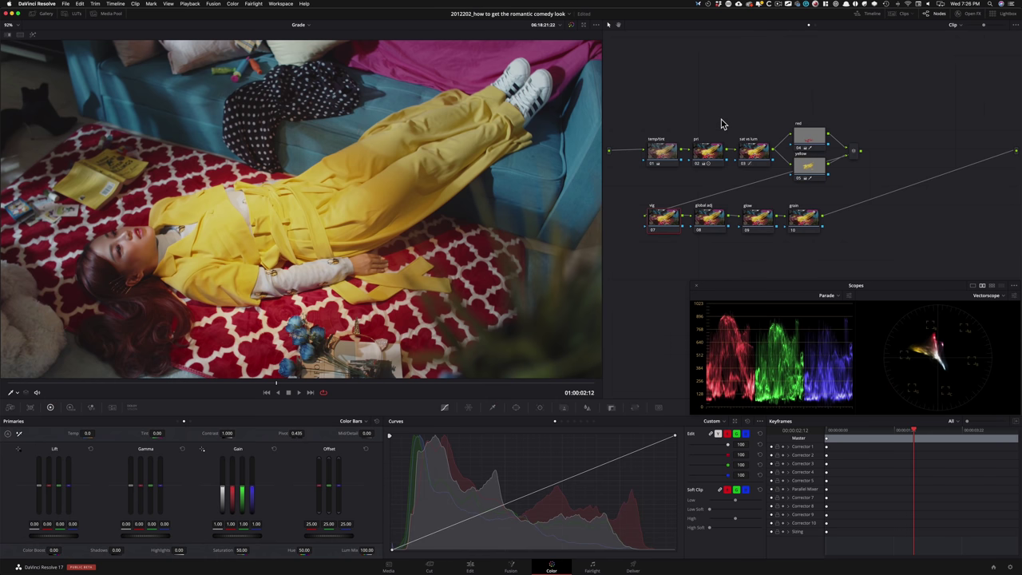
pyautogui.hotkey('alt', 'c')
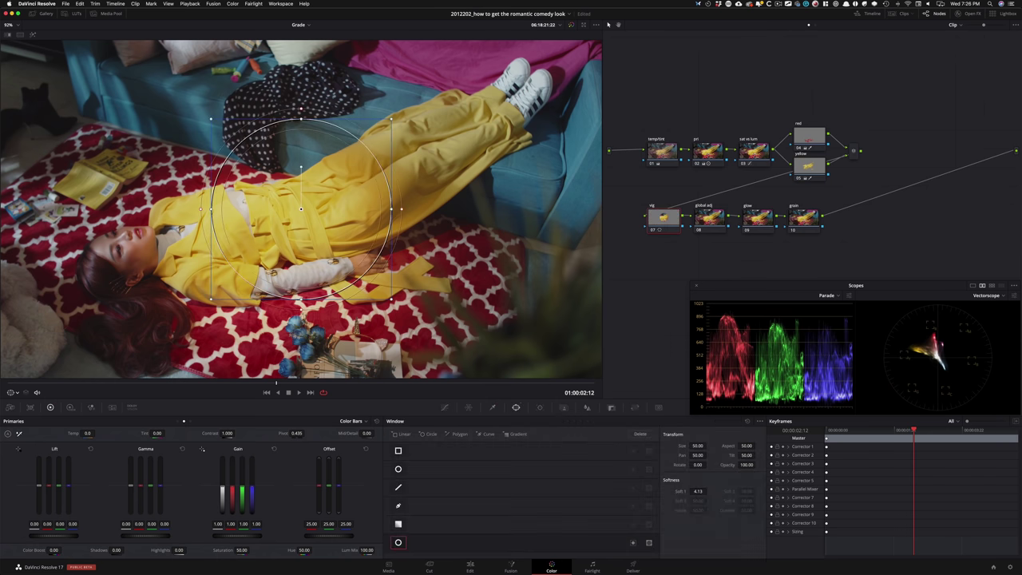
pyautogui.moveTo(301, 209); pyautogui.dragTo(231, 209)
pyautogui.moveTo(323, 209); pyautogui.dragTo(822, 209)
pyautogui.moveTo(231, 166); pyautogui.dragTo(219, 169)
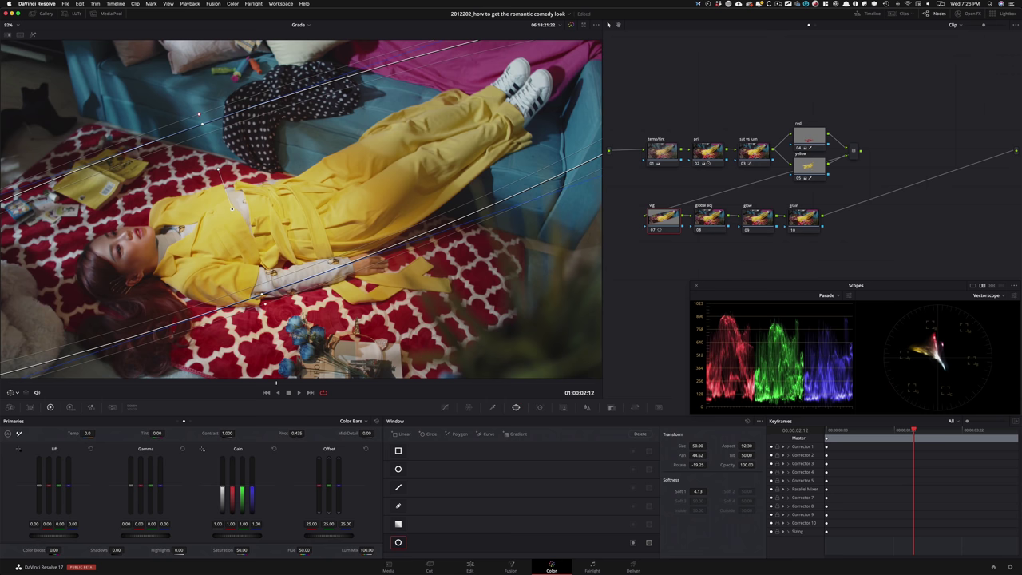
pyautogui.moveTo(232, 208); pyautogui.dragTo(262, 225)
pyautogui.moveTo(227, 130); pyautogui.dragTo(191, 32)
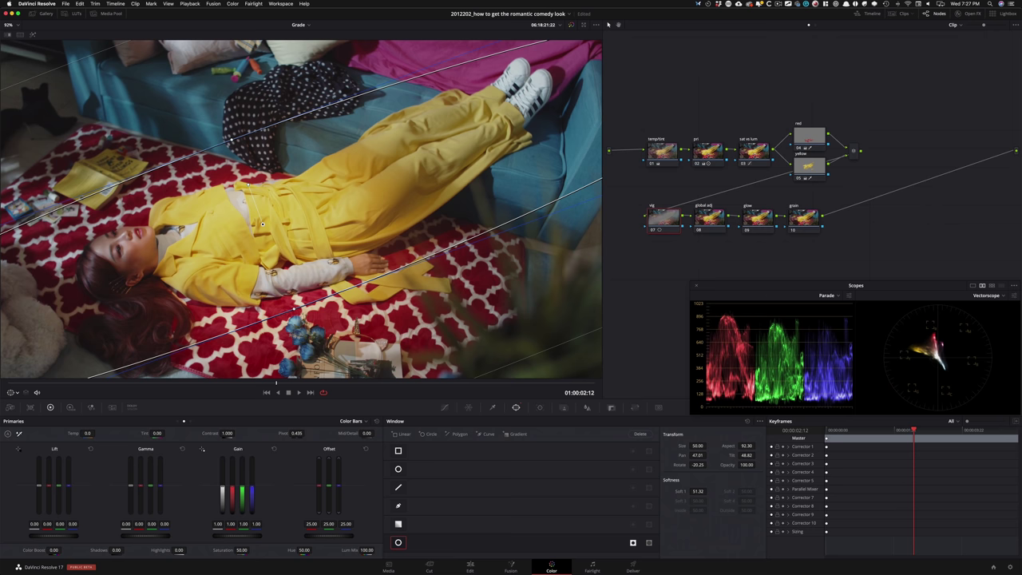
# Reset the vig node's custom curve and pull its midtones down to darken the area around the woman.
pyautogui.click(444, 407)
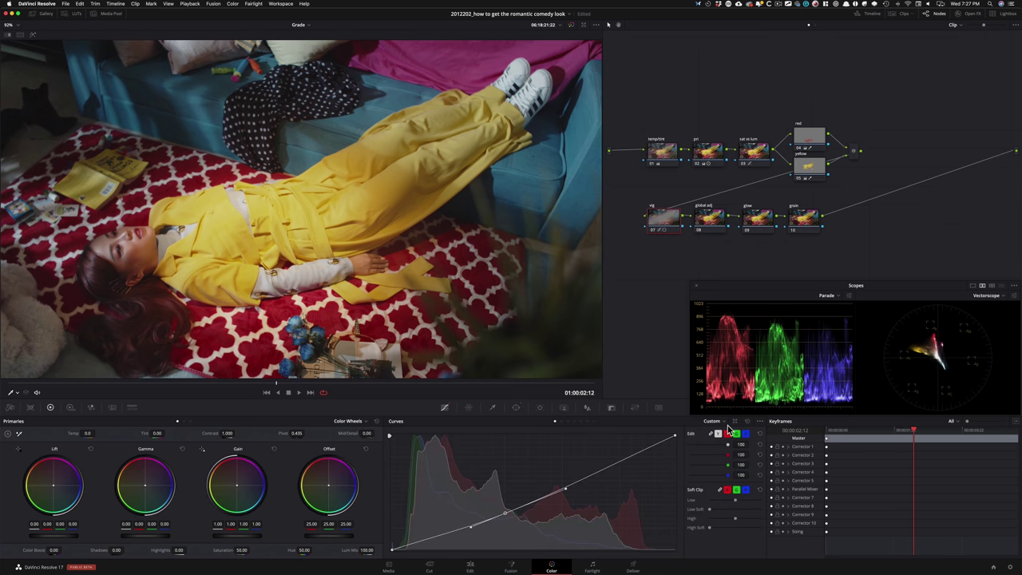
pyautogui.click(748, 421)
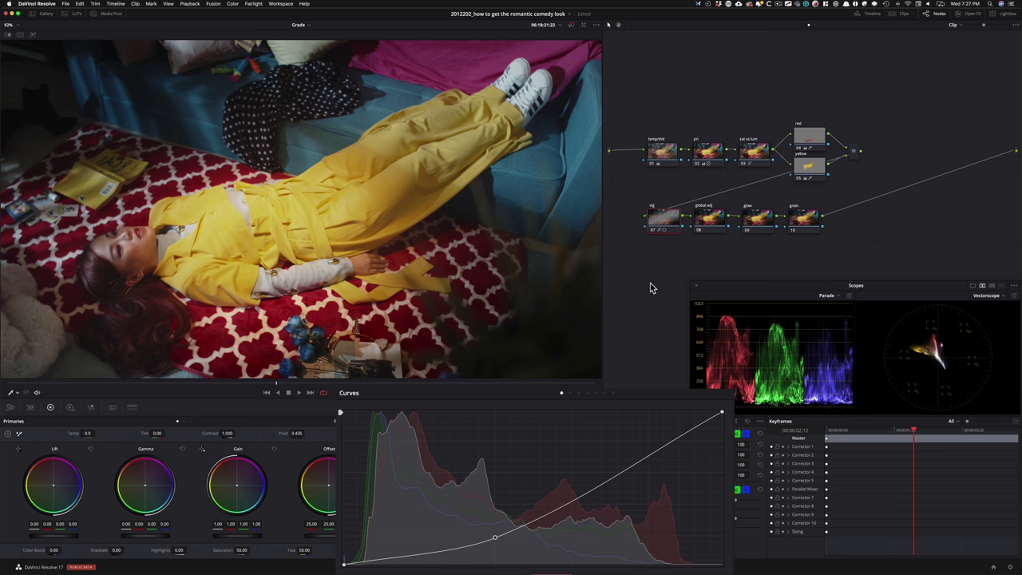
pyautogui.click(659, 230)
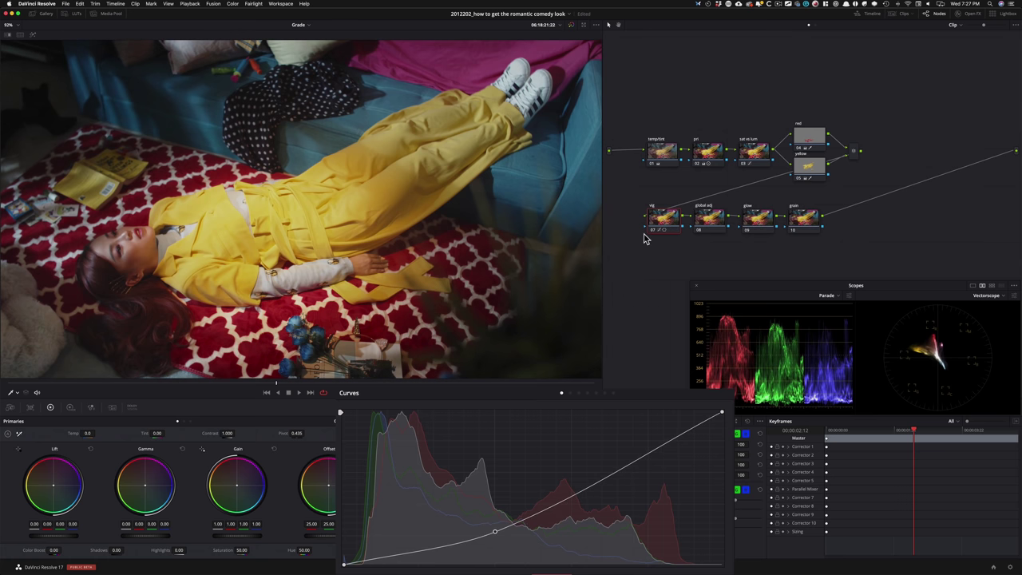
# Compare the image with the vig node disabled and enabled, and ease the curve's midtone darkening back slightly.
pyautogui.press('super+d')
pyautogui.press('super+d')
pyautogui.press('\\')
pyautogui.press('\\')
pyautogui.press('\\')
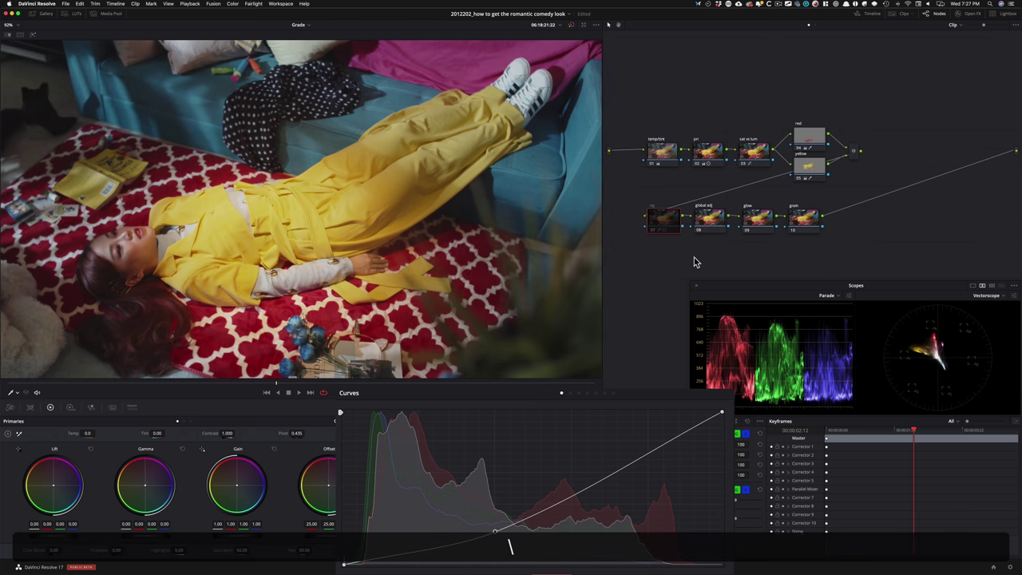
pyautogui.press('\\')
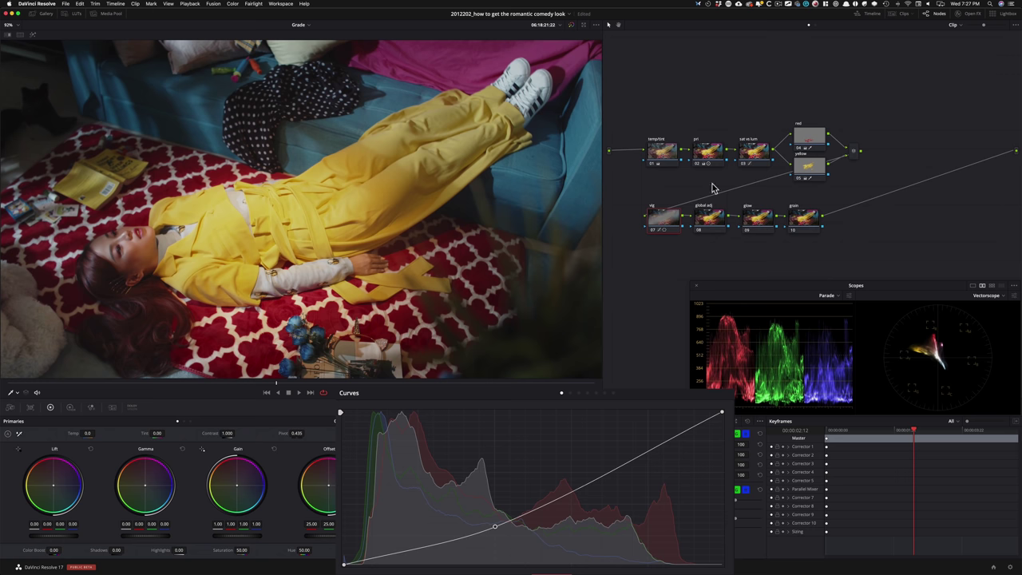
# On the global adj node, set the Log shadows to -0.04 and the low range to 0.253, and undo the last adjustment.
pyautogui.hotkey('shift', "'")
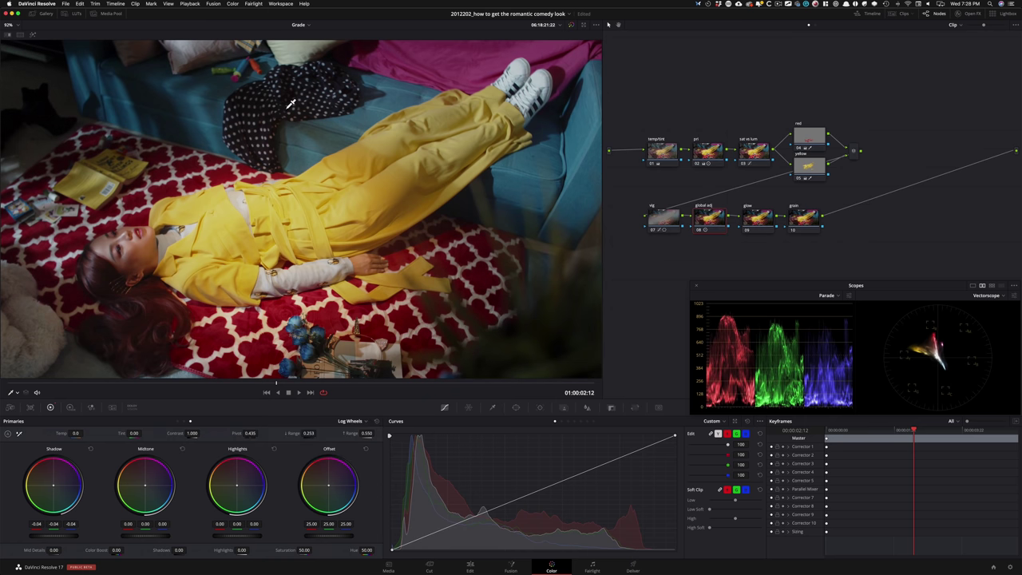
pyautogui.press('super+z')
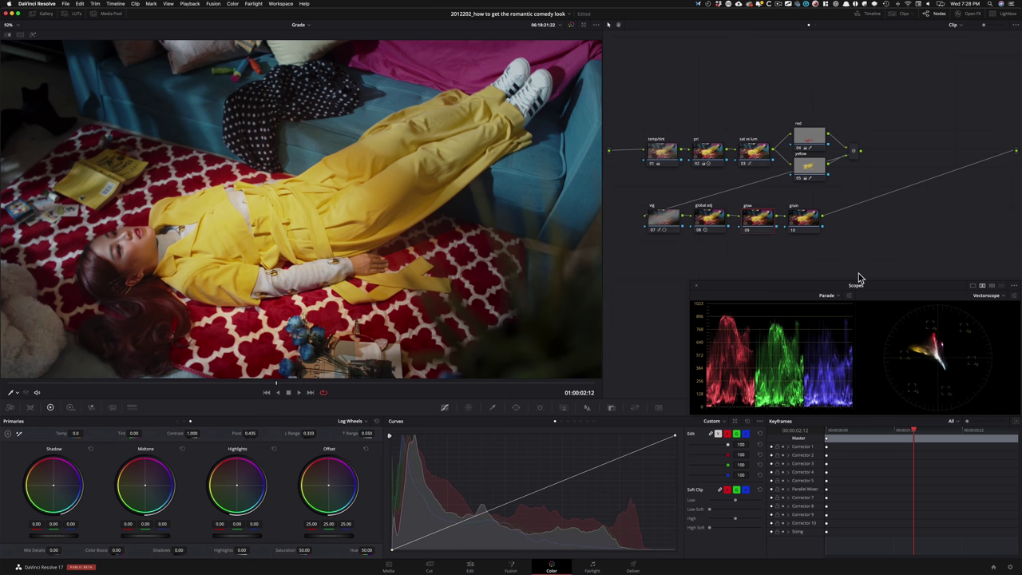
# Apply the Glow effect to the glow node and set its composite type to Softlight.
pyautogui.hotkey('shift', 'o')
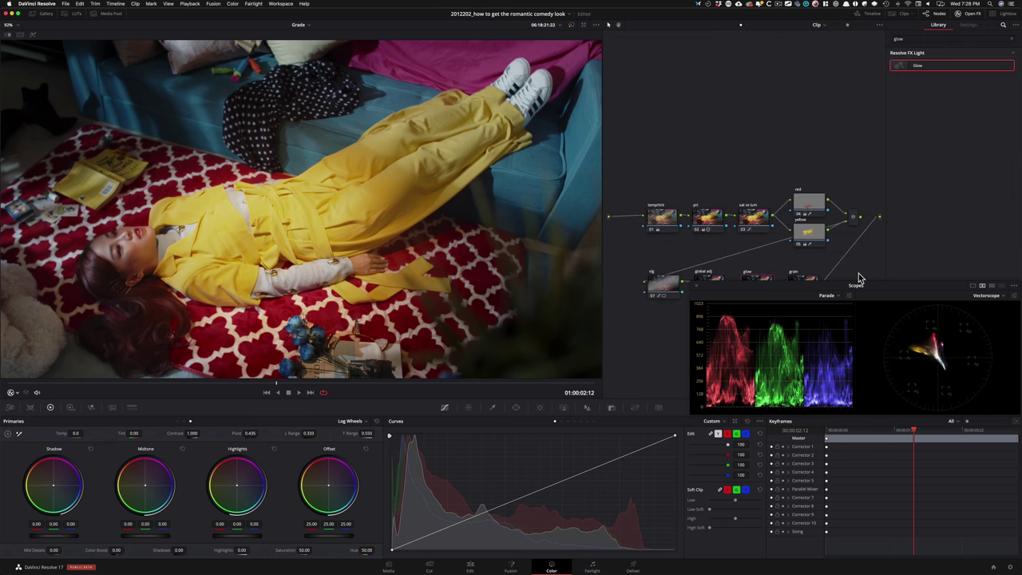
pyautogui.press('Return')
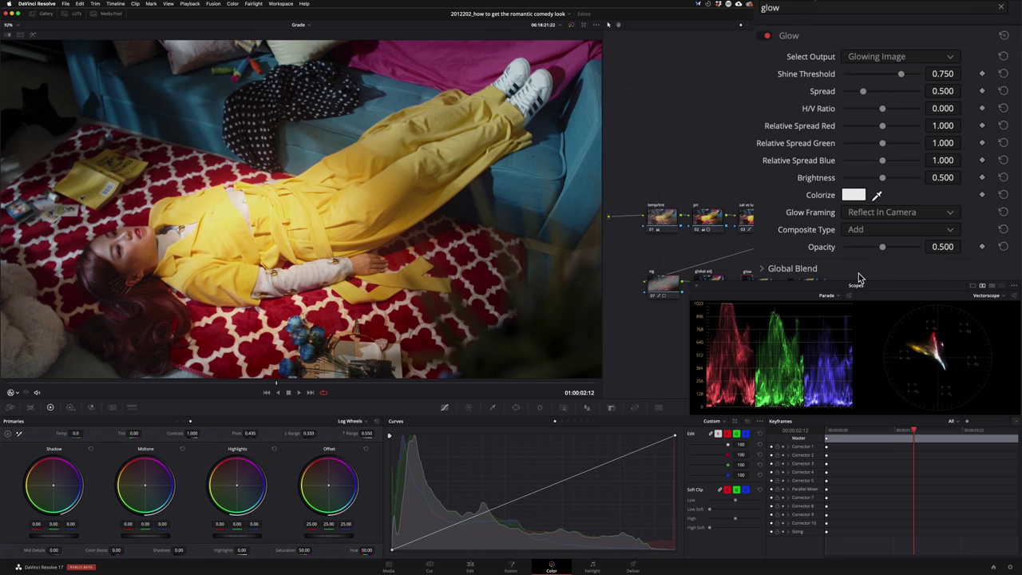
pyautogui.press('Down')
pyautogui.press('Down')
pyautogui.press('Down')
pyautogui.press('Down')
pyautogui.press('Down')
pyautogui.press('Down')
pyautogui.press('Down')
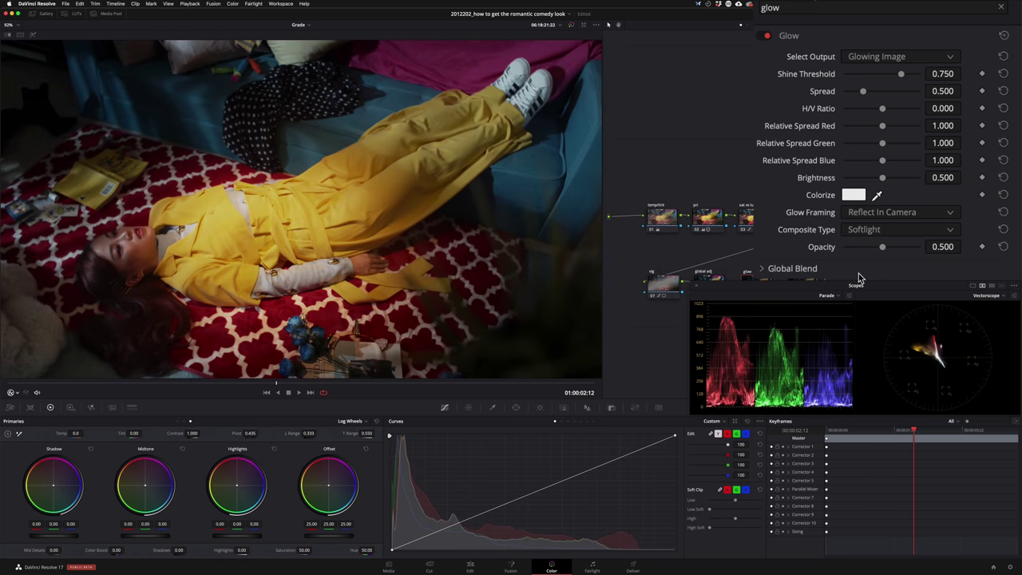
# Lower the Glow's shine threshold to 0.000.
pyautogui.press('Left')
pyautogui.press('Left')
pyautogui.press('Left')
pyautogui.press('Left')
pyautogui.press('Left')
pyautogui.press('Left')
pyautogui.press('Left')
pyautogui.press('Left')
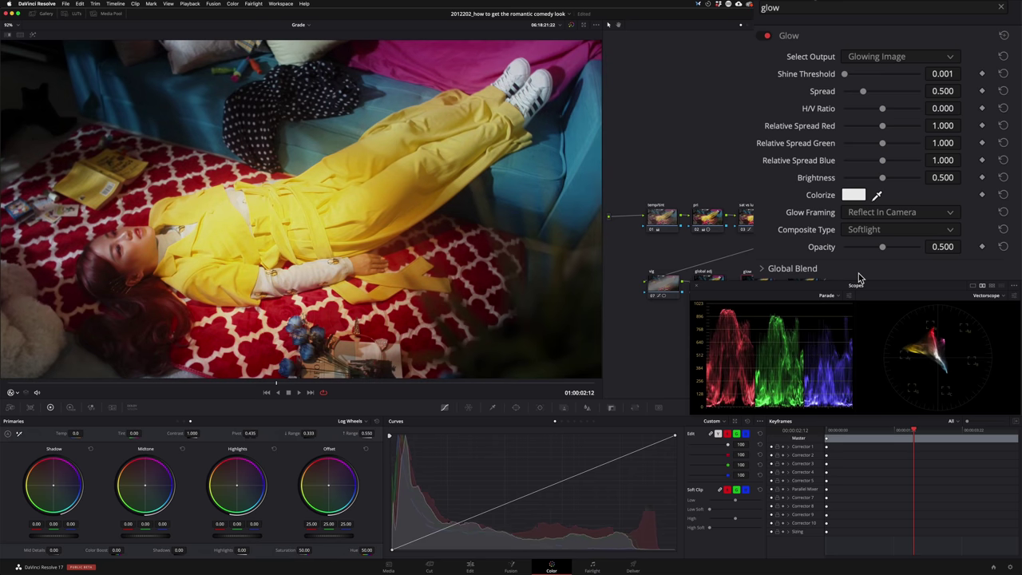
pyautogui.press('Left')
# Try different Glow spreads up to about 0.390 and settle on 0.000.
pyautogui.press('Left')
pyautogui.press('Left')
pyautogui.press('Left')
pyautogui.press('Left')
pyautogui.press('Left')
pyautogui.press('Right')
pyautogui.press('Right')
pyautogui.press('Right')
pyautogui.press('Right')
pyautogui.press('Right')
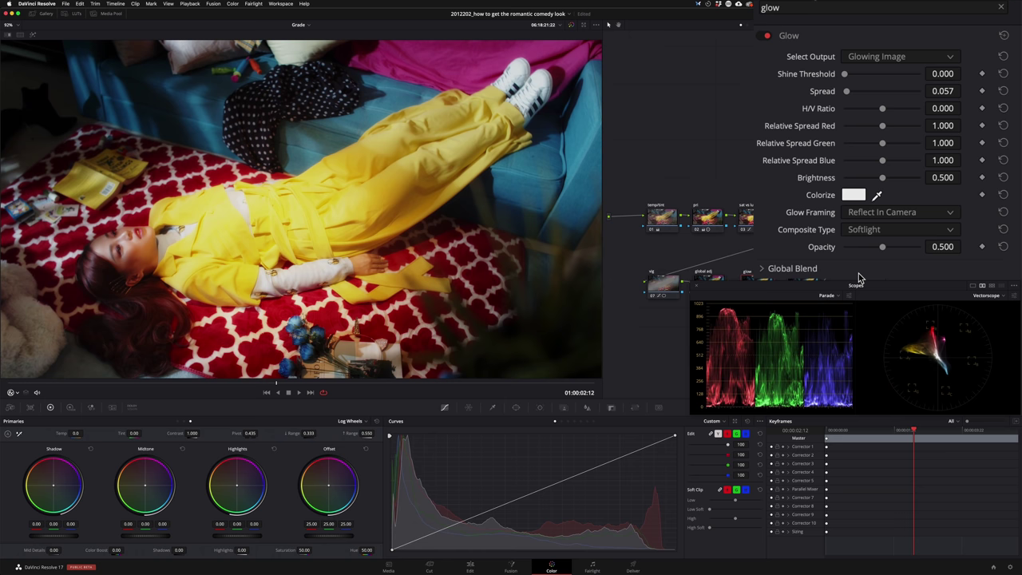
pyautogui.press('Right')
pyautogui.press('Right')
pyautogui.press('Right')
pyautogui.press('Right')
pyautogui.press('Right')
pyautogui.press('Right')
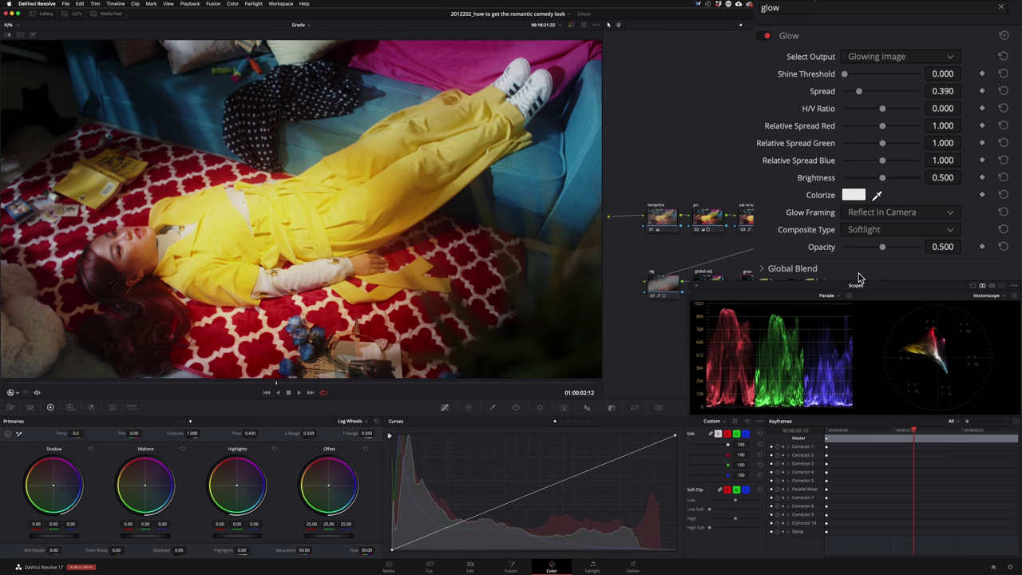
pyautogui.press('Left')
pyautogui.press('Left')
pyautogui.press('Left')
pyautogui.press('Left')
pyautogui.press('Left')
pyautogui.press('Left')
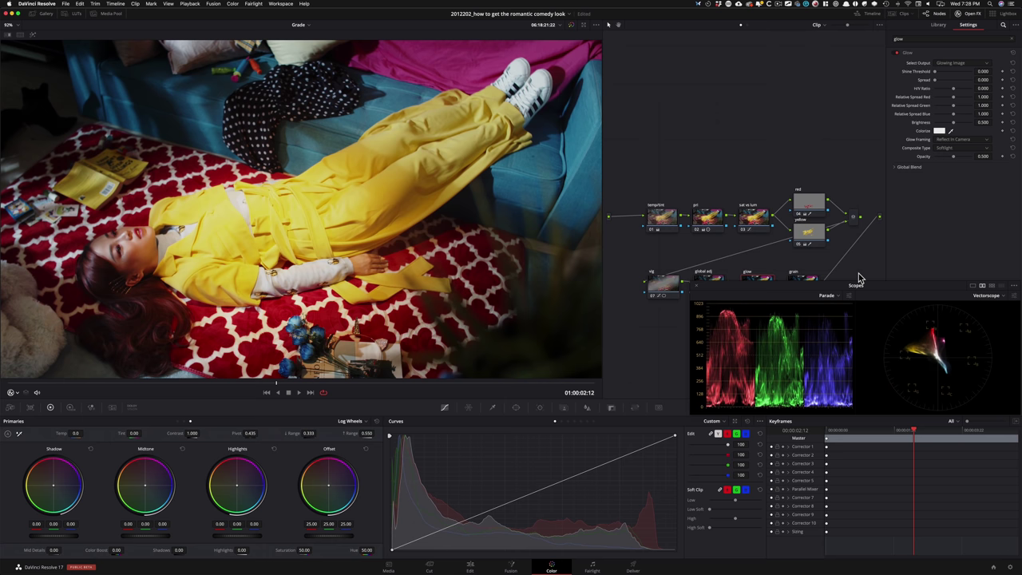
# Set the Glow's brightness to 0.692 and blend to 1.000, and key the darker tones at luminance High 63.1, Low Soft 0.2, High Soft 33.7.
pyautogui.click(897, 166)
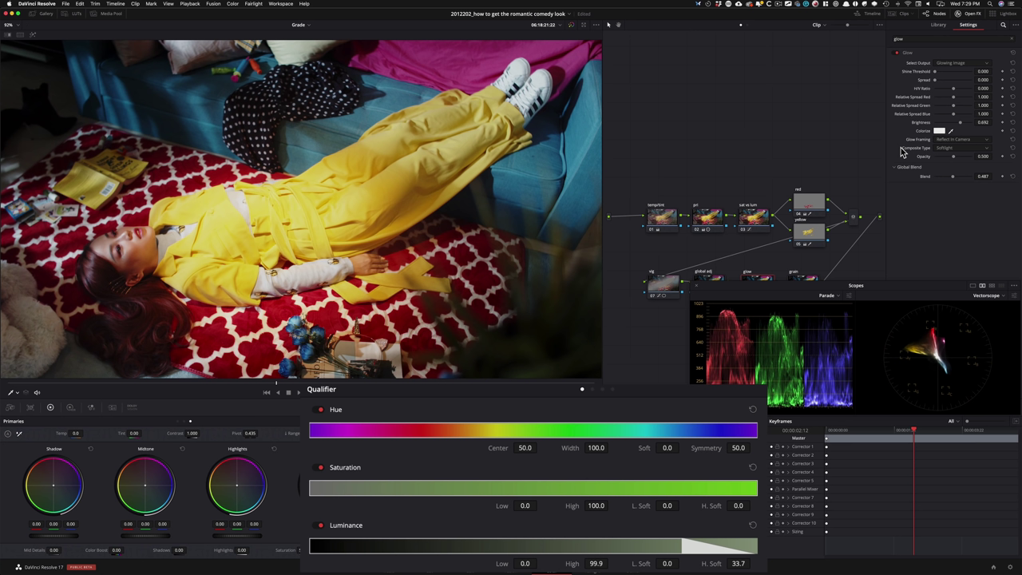
pyautogui.hotkey('shift', 'h')
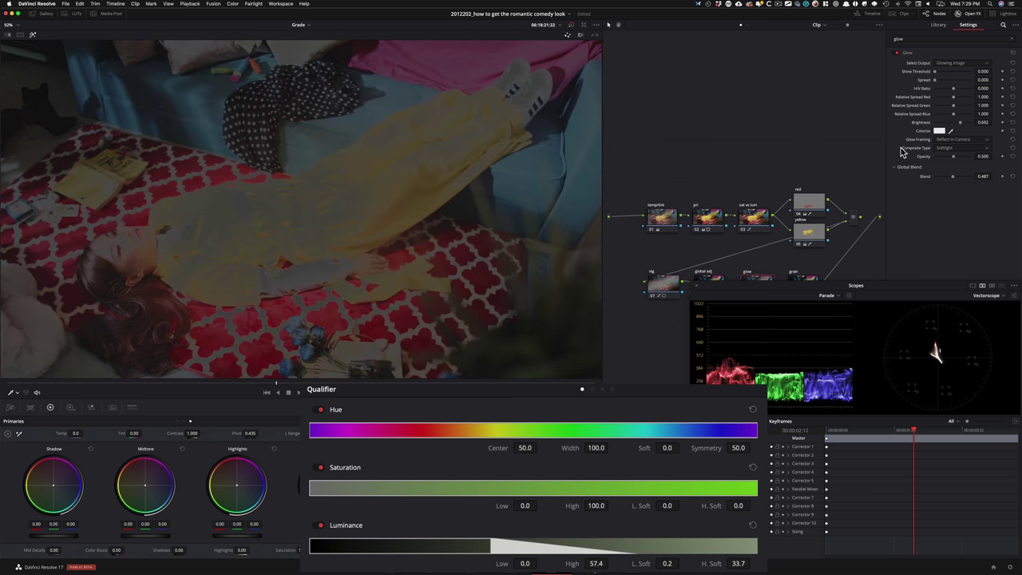
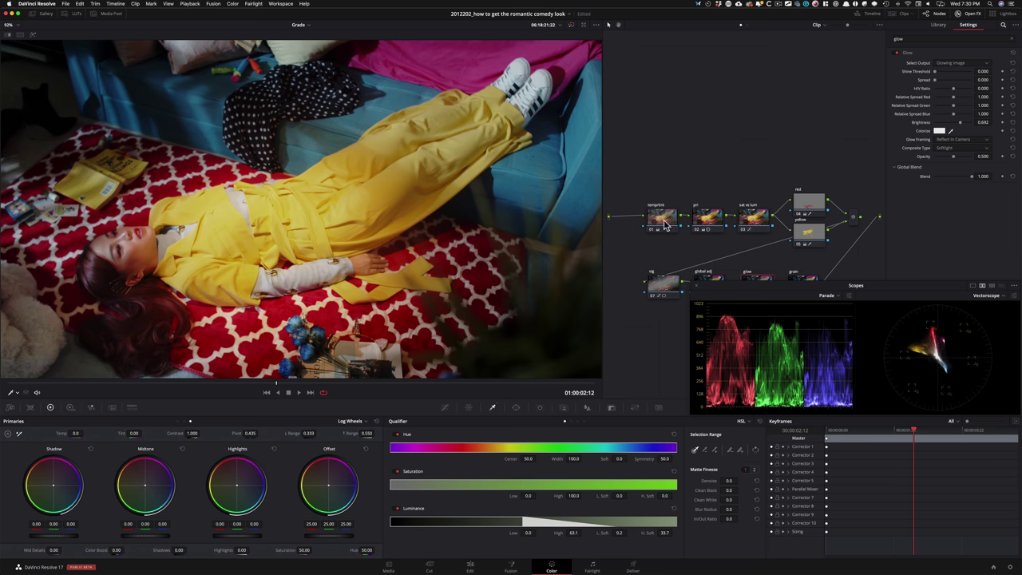
pyautogui.hotkey('ctrl', 'd')
pyautogui.press('super+d')
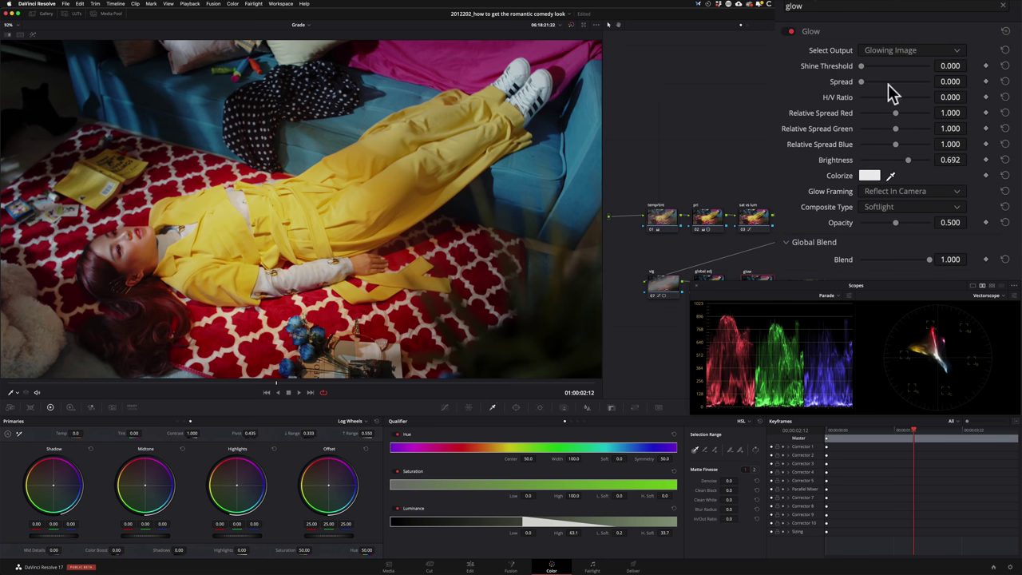
# Set the Glow's brightness to 0.697 and global blend to 0.633, and raise the glow node's luminance qualifier High to 67.0.
pyautogui.moveTo(959, 122); pyautogui.dragTo(950, 126)
pyautogui.moveTo(886, 156); pyautogui.dragTo(908, 160)
pyautogui.moveTo(913, 260); pyautogui.dragTo(904, 257)
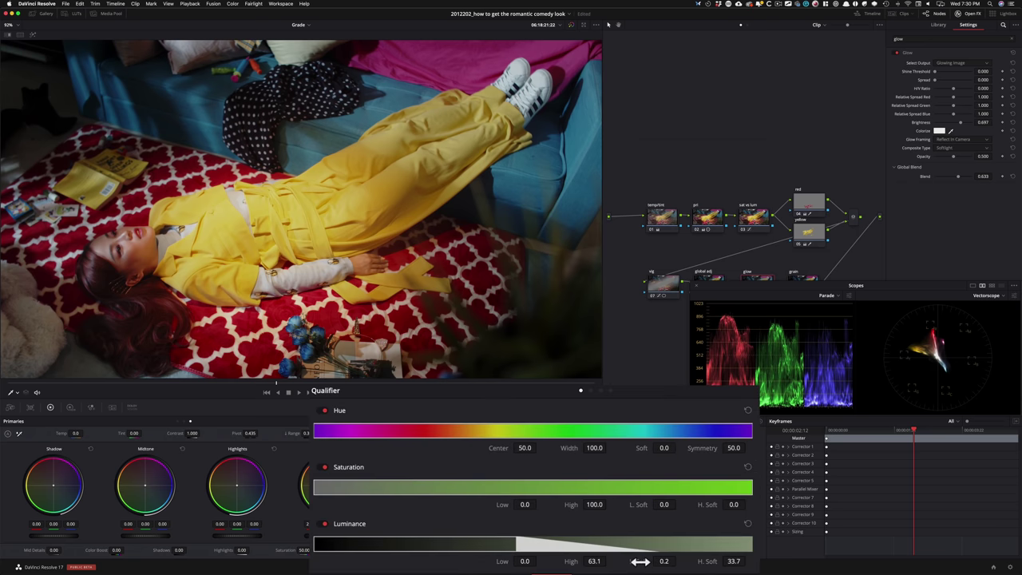
pyautogui.moveTo(595, 561); pyautogui.dragTo(609, 561)
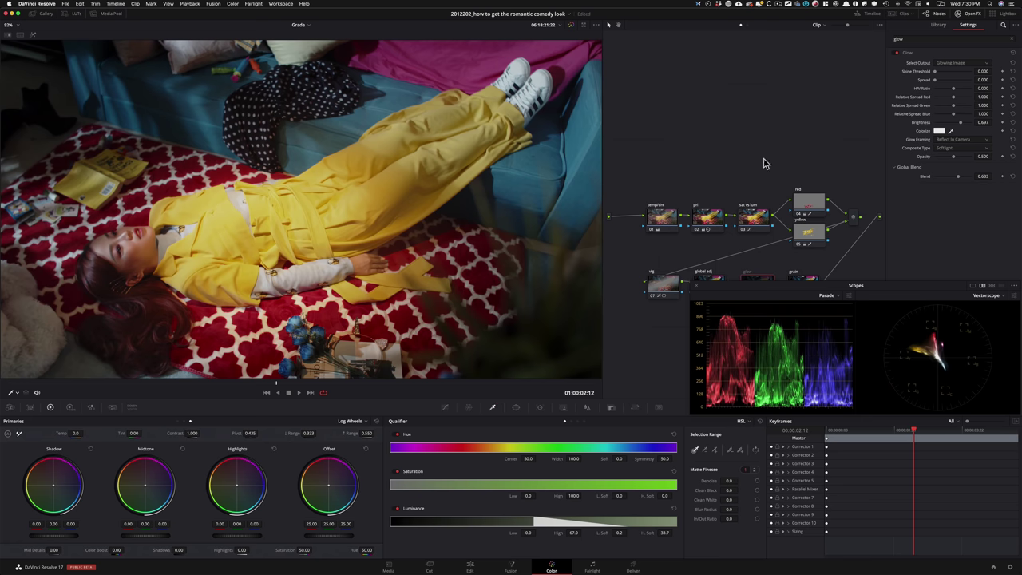
pyautogui.press('super+d')
# Apply Film Grain to the grain node in Overlay mode and customise it with texture 0.726, grain size 0.594 and grain strength 0.588.
pyautogui.moveTo(783, 214); pyautogui.dragTo(781, 153)
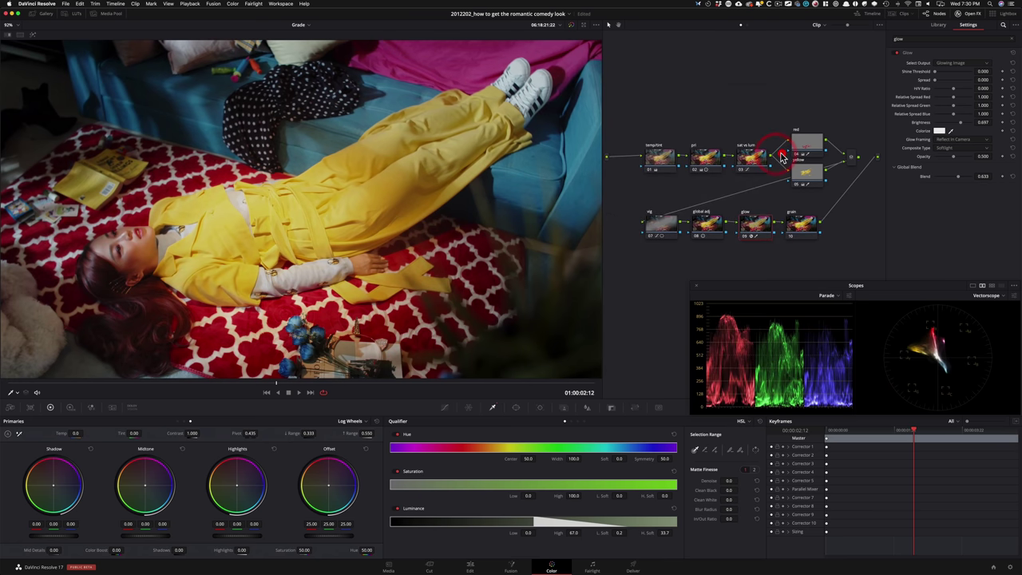
pyautogui.click(815, 229)
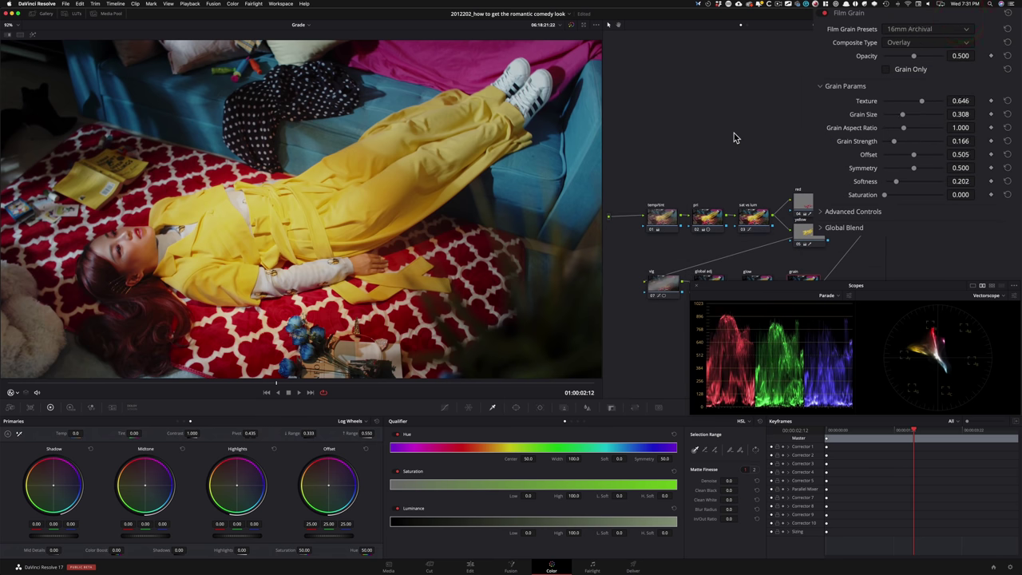
pyautogui.press('Down')
pyautogui.press('Down')
pyautogui.press('Down')
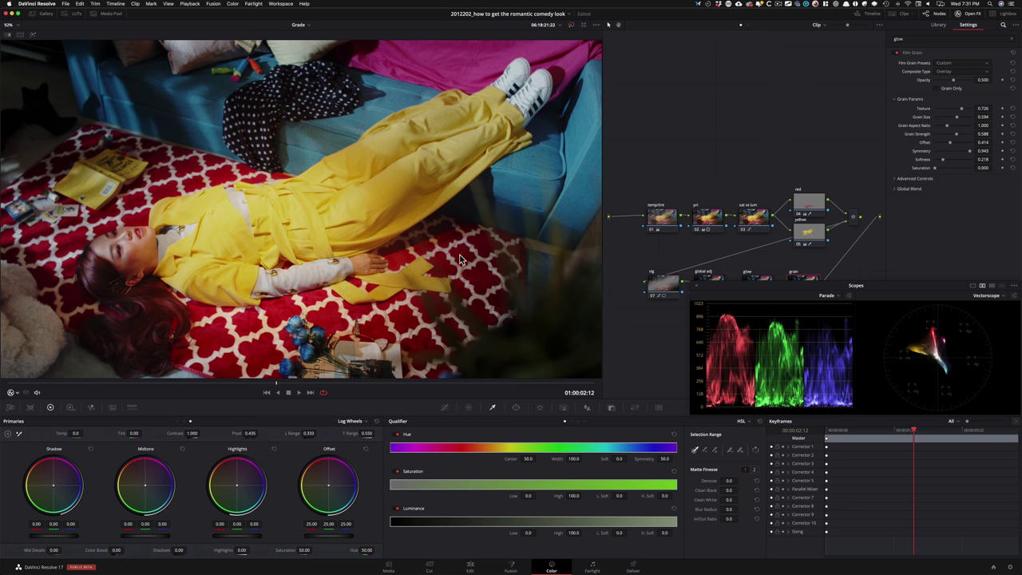
# On the red node, widen the rug key in highlight view by lowering the qualifier's saturation Low to 9.5.
pyautogui.click(806, 206)
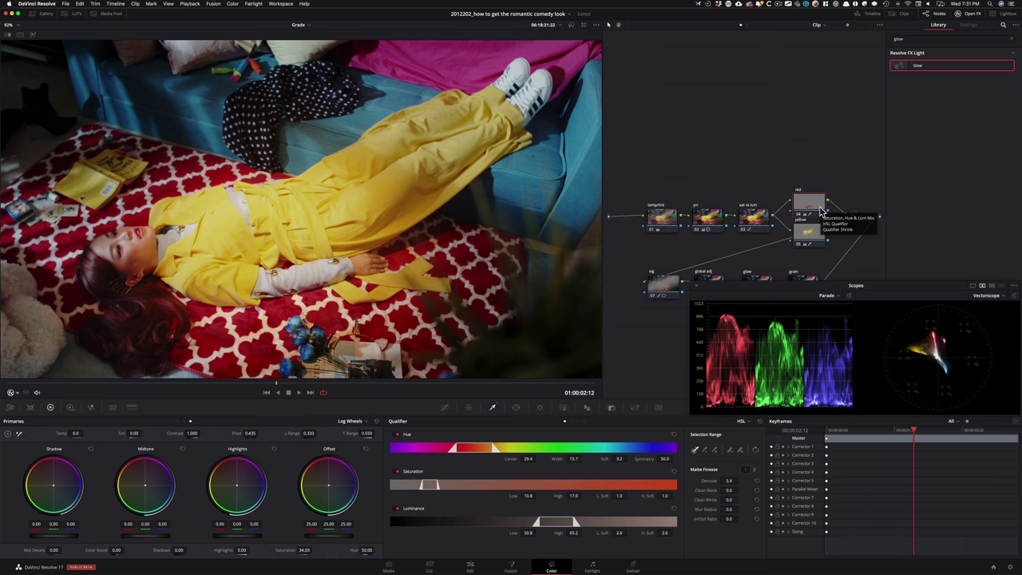
pyautogui.hotkey('shift', 'h')
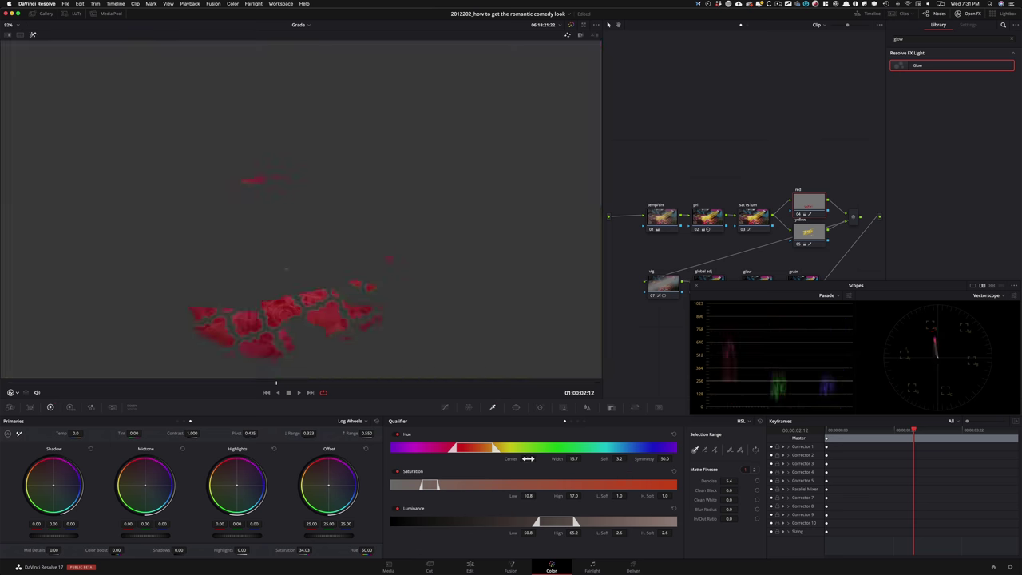
pyautogui.moveTo(537, 496); pyautogui.dragTo(540, 496)
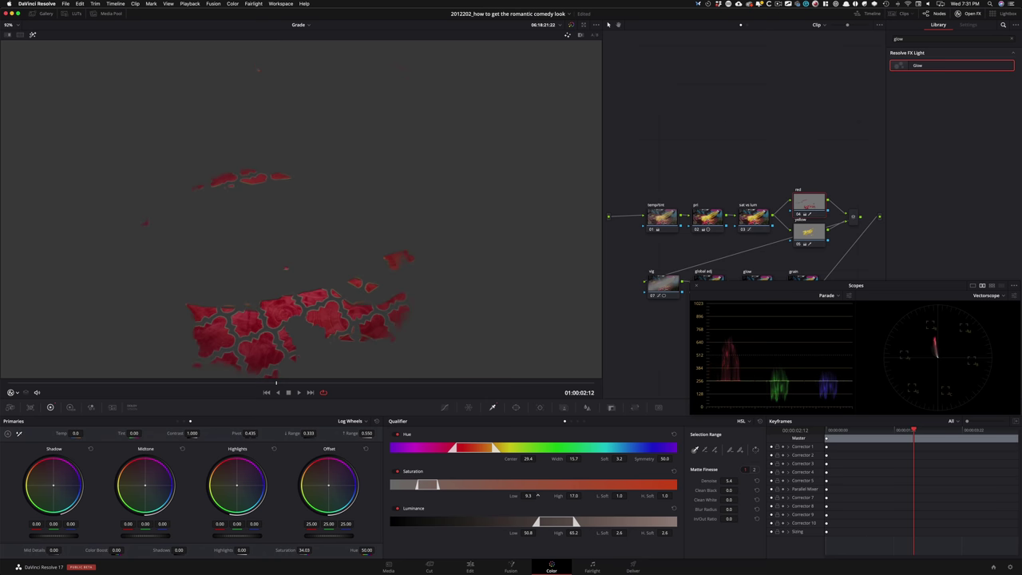
pyautogui.hotkey('shift', 'h')
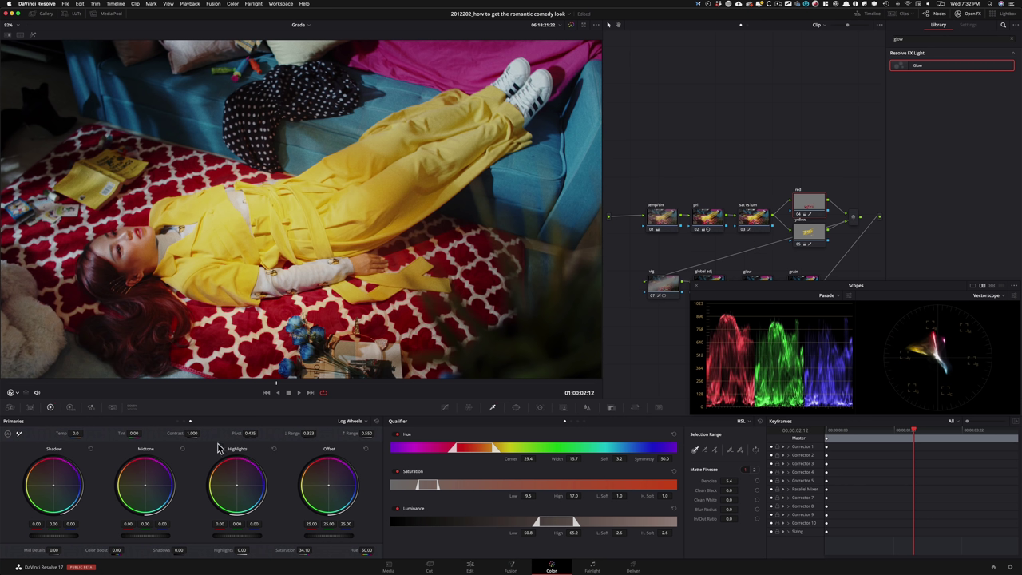
# Compare the image repeatedly with the red node disabled and enabled, and set the node's saturation to 37.08.
pyautogui.press('super+d')
pyautogui.press('super+d')
pyautogui.press('super+d')
pyautogui.press('super+d')
pyautogui.press('super+d')
pyautogui.press('super+d')
pyautogui.press('super+d')
pyautogui.press('super+d')
pyautogui.press('super+d')
pyautogui.press('super+d')
pyautogui.press('super+d')
pyautogui.press('super+d')
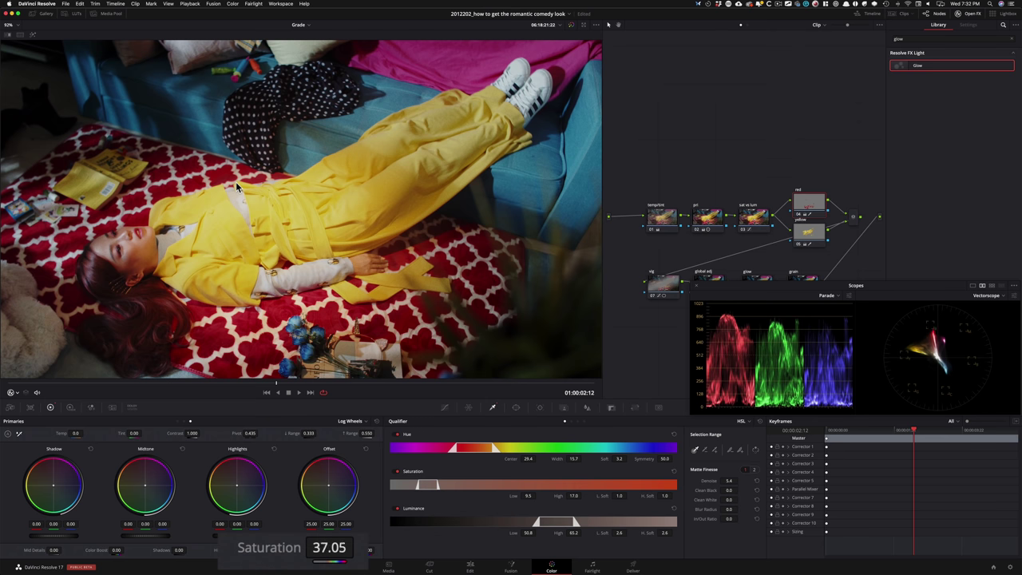
pyautogui.press('super+d')
pyautogui.press('super+d')
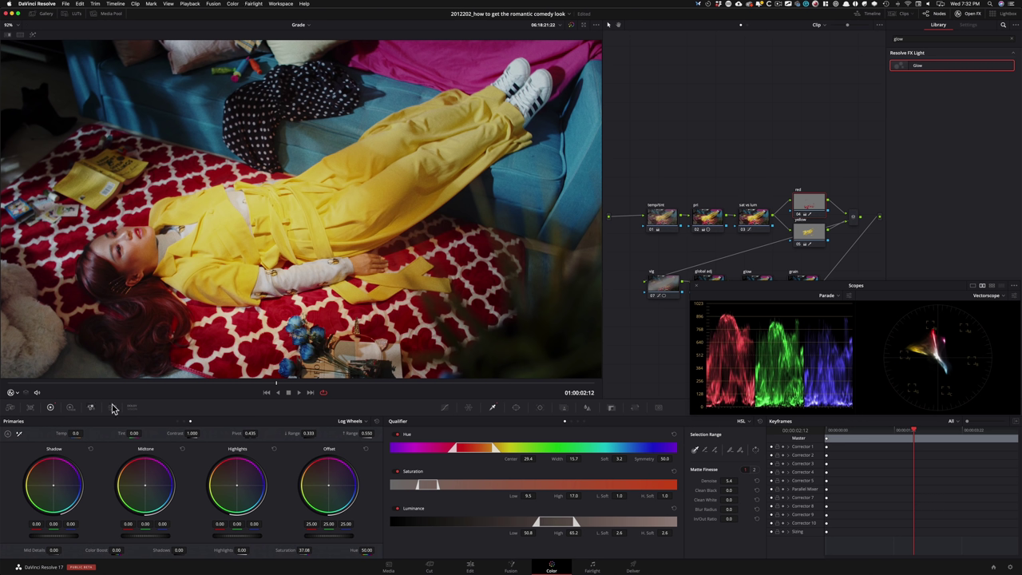
# Select all the nodes in the graph and disable them to show the ungraded clip.
pyautogui.moveTo(266, 383)
pyautogui.mouseDown()
pyautogui.moveTo(236, 382)
pyautogui.moveTo(276, 383)
pyautogui.mouseUp()
pyautogui.moveTo(715, 69); pyautogui.dragTo(712, 38)
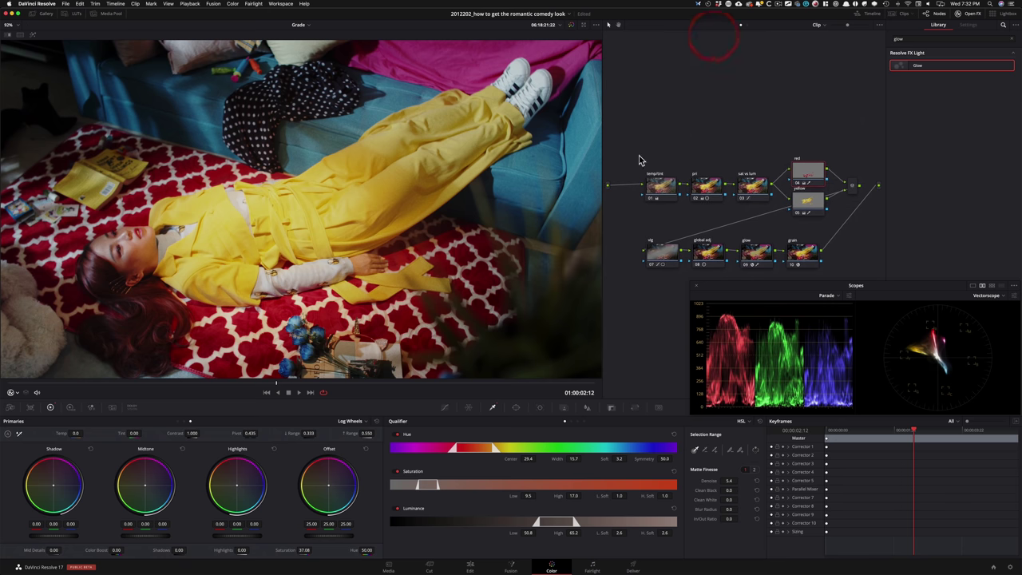
pyautogui.moveTo(636, 116); pyautogui.dragTo(869, 272)
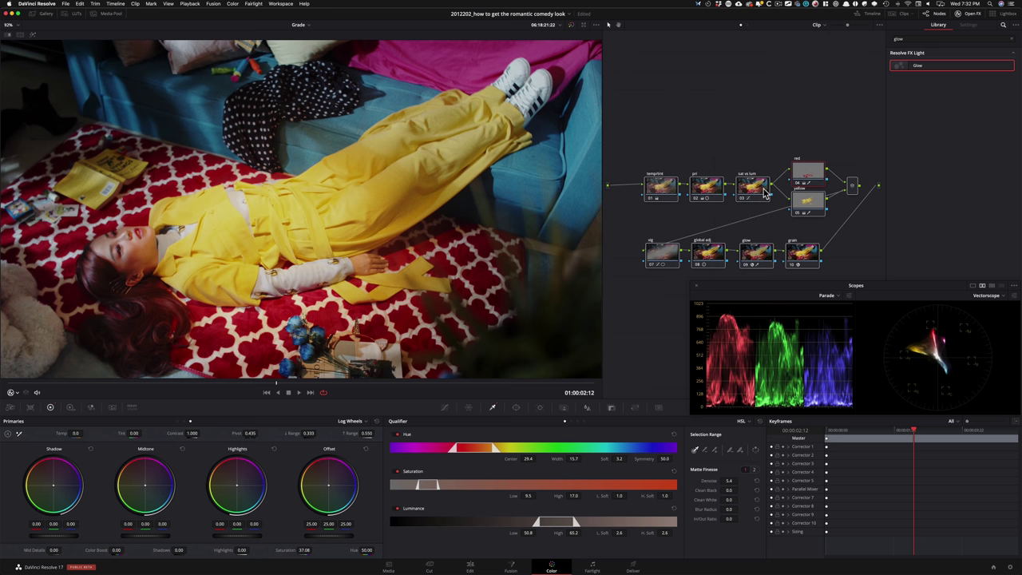
pyautogui.hotkey('alt', 'd')
pyautogui.click(763, 114)
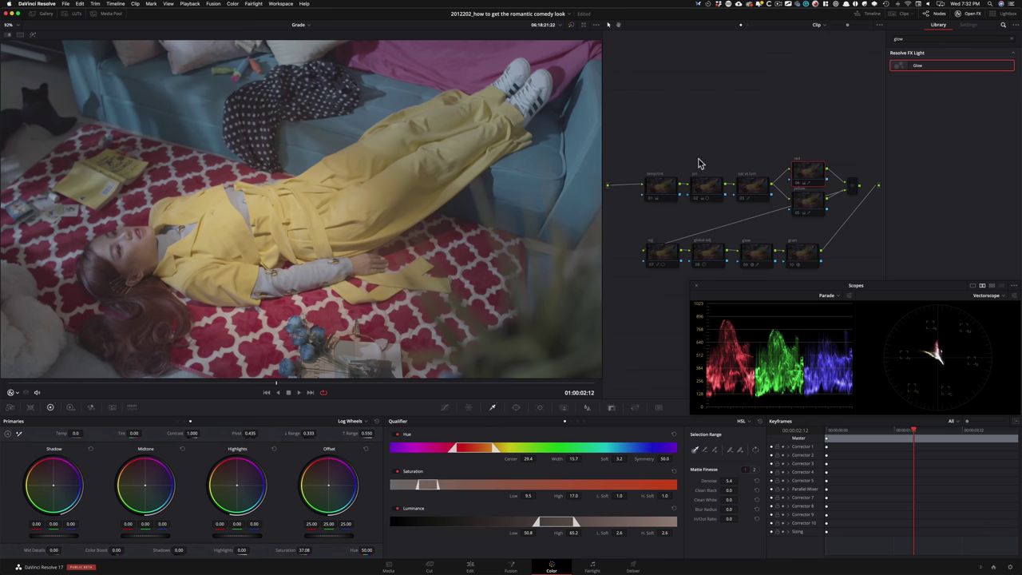
# Re-enable the pri and temp/tint nodes, comparing the image with each one off and on.
pyautogui.click(703, 182)
pyautogui.press('super+d')
pyautogui.press('super+d')
pyautogui.press('super+d')
pyautogui.hotkey('ctrl', 'd')
pyautogui.hotkey('ctrl', 'd')
pyautogui.hotkey('alt', 'shift', ';')
pyautogui.hotkey('ctrl', 'd')
pyautogui.hotkey('ctrl', 'd')
pyautogui.hotkey('ctrl', 'd')
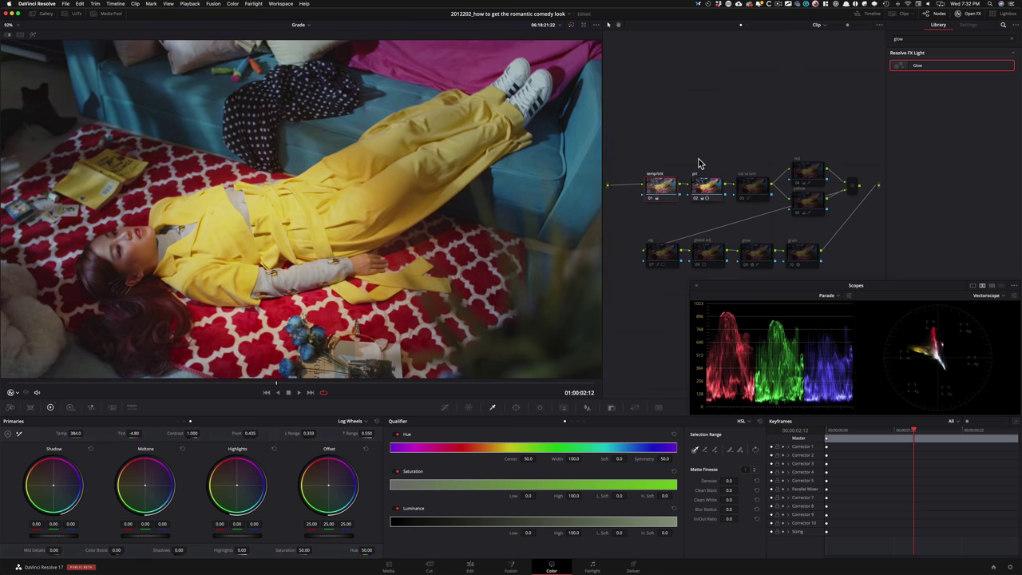
# Compare the image repeatedly with the sat vs lum node off and on, and leave the node enabled.
pyautogui.hotkey('alt', 'shift', "'")
pyautogui.hotkey('alt', 'shift', "'")
pyautogui.hotkey('ctrl', 'd')
pyautogui.hotkey('ctrl', 'd')
pyautogui.hotkey('ctrl', 'd')
pyautogui.hotkey('ctrl', 'd')
pyautogui.hotkey('ctrl', 'd')
pyautogui.hotkey('ctrl', 'd')
pyautogui.hotkey('ctrl', 'd')
pyautogui.hotkey('ctrl', 'd')
pyautogui.hotkey('ctrl', 'd')
pyautogui.hotkey('ctrl', 'd')
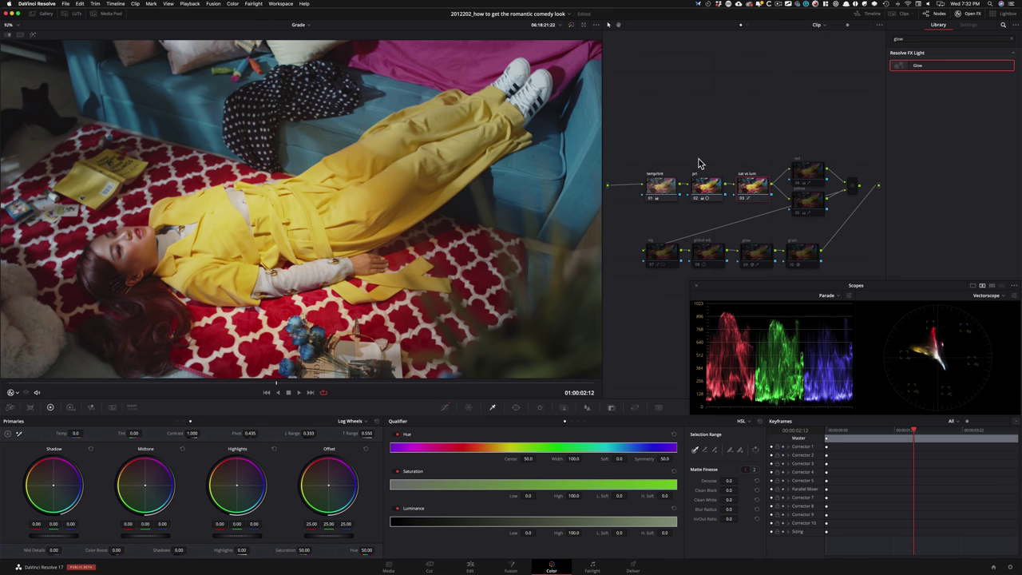
pyautogui.hotkey('ctrl', 'd')
# Compare the rug with the red node off and on, and leave the node enabled.
pyautogui.hotkey('shift', "'")
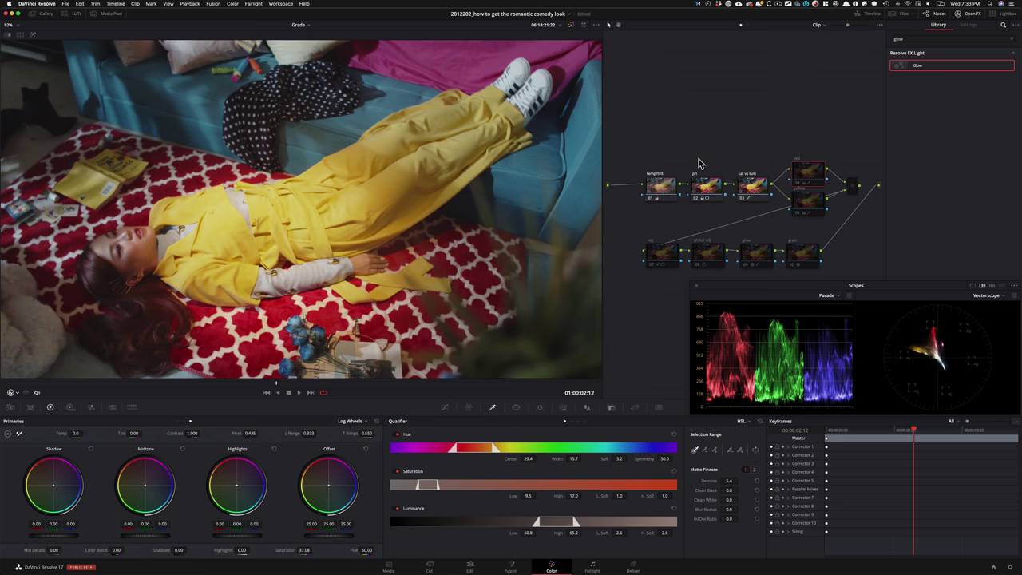
pyautogui.hotkey('ctrl', 'd')
pyautogui.hotkey('ctrl', 'd')
pyautogui.hotkey('ctrl', 'd')
pyautogui.hotkey('ctrl', 'd')
pyautogui.hotkey('ctrl', 'd')
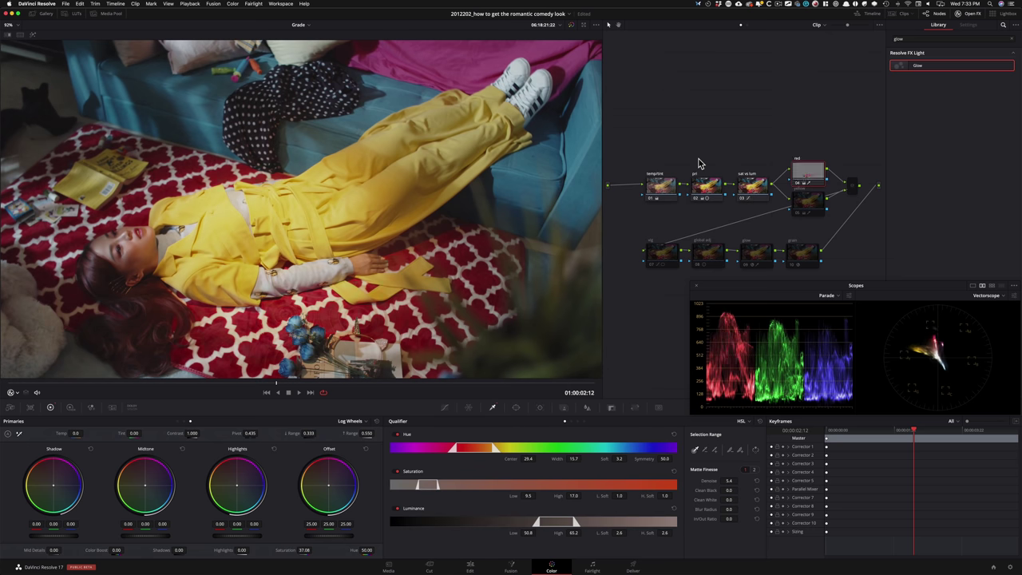
pyautogui.hotkey('ctrl', 'd')
pyautogui.hotkey('ctrl', 'd')
pyautogui.hotkey('ctrl', 'd')
pyautogui.hotkey('ctrl', 'd')
# Compare the outfit with the yellow node off and on, and leave the node enabled.
pyautogui.hotkey('shift', "'")
pyautogui.hotkey('ctrl', 'd')
pyautogui.hotkey('ctrl', 'd')
pyautogui.hotkey('ctrl', 'd')
pyautogui.hotkey('ctrl', 'd')
pyautogui.hotkey('ctrl', 'd')
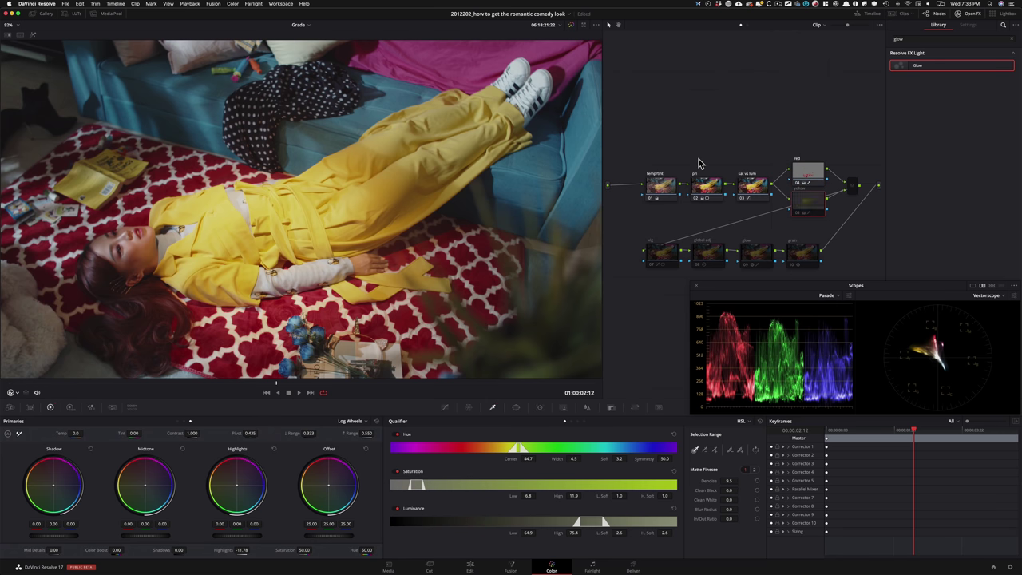
pyautogui.hotkey('ctrl', 'd')
# Compare the edges of the frame with the vig node off and on, and leave the node enabled.
pyautogui.hotkey('shift', "'")
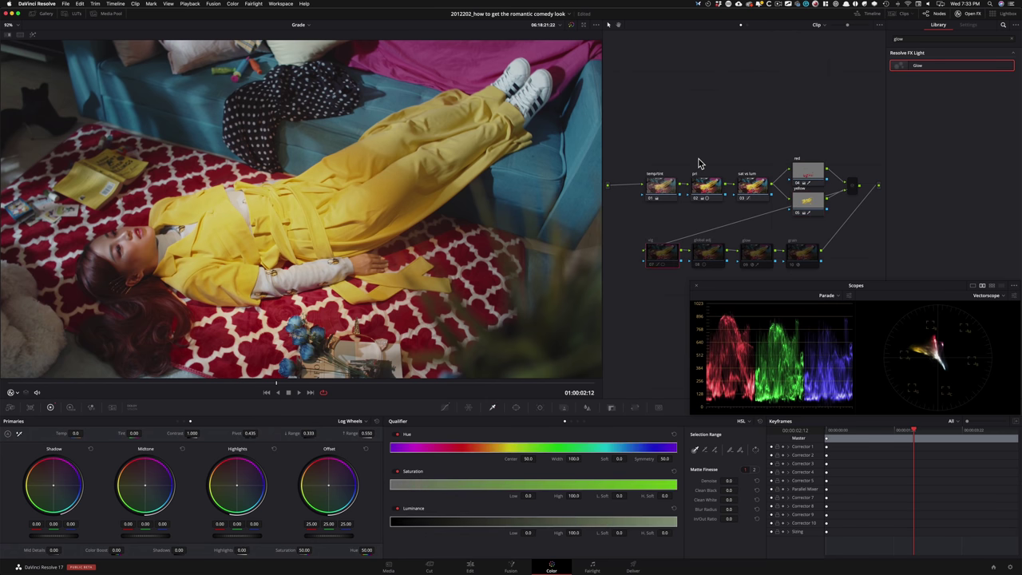
pyautogui.hotkey('ctrl', 'd')
pyautogui.hotkey('ctrl', 'd')
pyautogui.hotkey('ctrl', 'd')
# Compare the image with the global adj node off and on, and leave the node enabled.
pyautogui.hotkey('shift', "'")
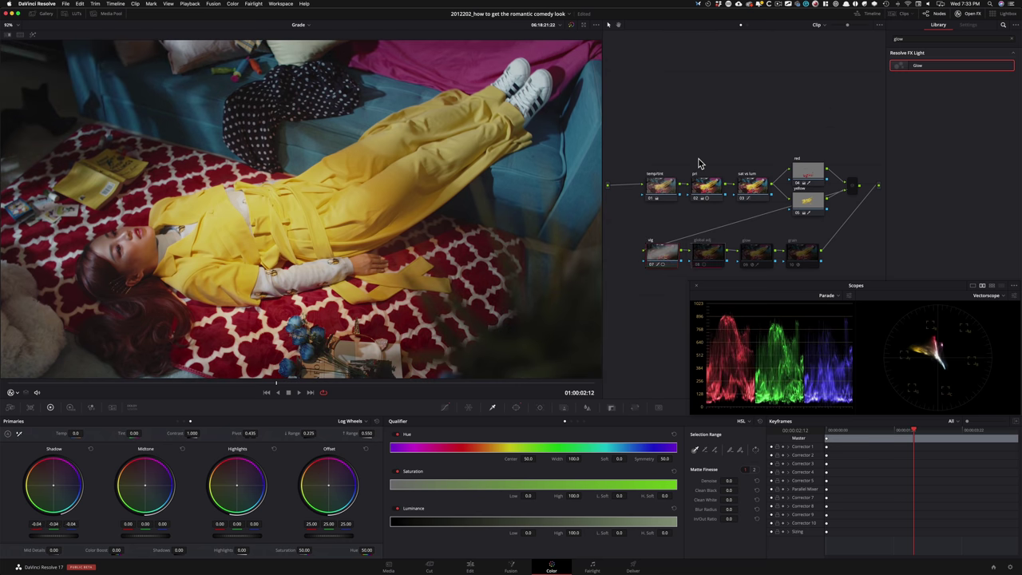
pyautogui.hotkey('ctrl', 'd')
pyautogui.hotkey('ctrl', 'd')
pyautogui.hotkey('ctrl', 'd')
pyautogui.hotkey('ctrl', 'd')
pyautogui.hotkey('ctrl', 'd')
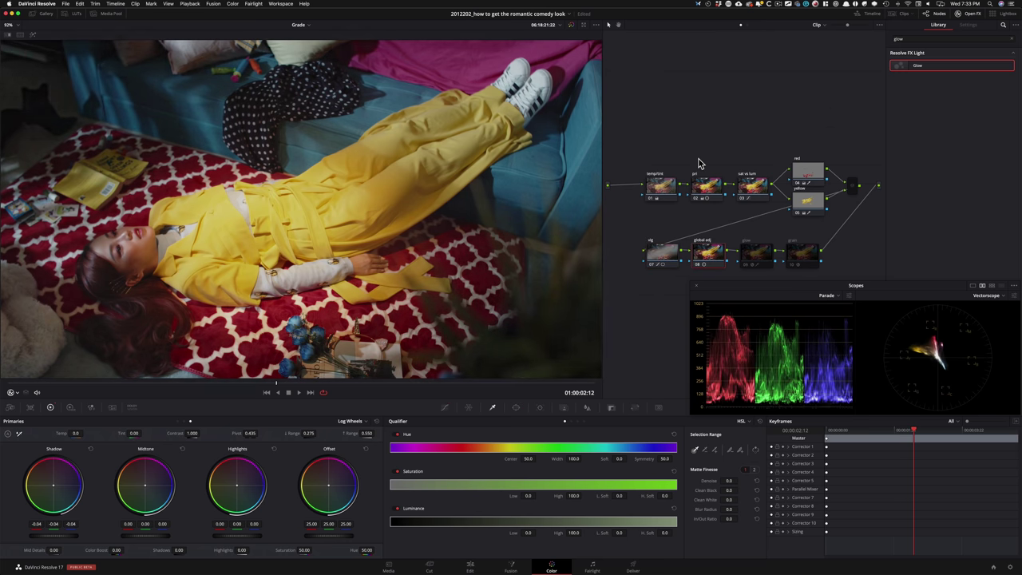
pyautogui.hotkey('ctrl', 'd')
pyautogui.hotkey('ctrl', 'd')
# Compare the image with the glow node off and on, and re-enable the glow and grain nodes.
pyautogui.hotkey('shift', "'")
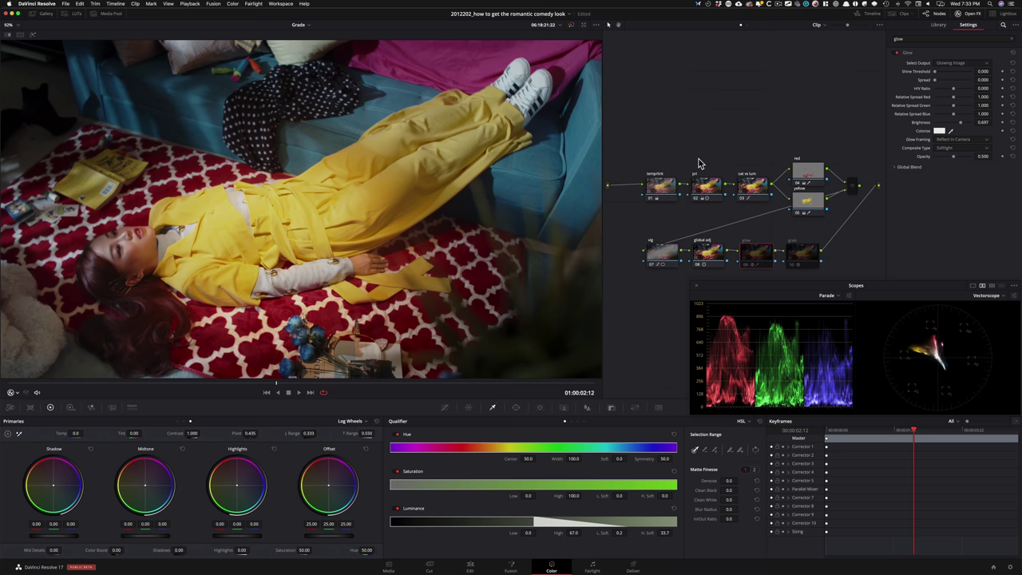
pyautogui.hotkey('ctrl', 'd')
pyautogui.hotkey('ctrl', 'd')
pyautogui.hotkey('ctrl', 'd')
pyautogui.hotkey('ctrl', 'd')
pyautogui.hotkey('ctrl', 'd')
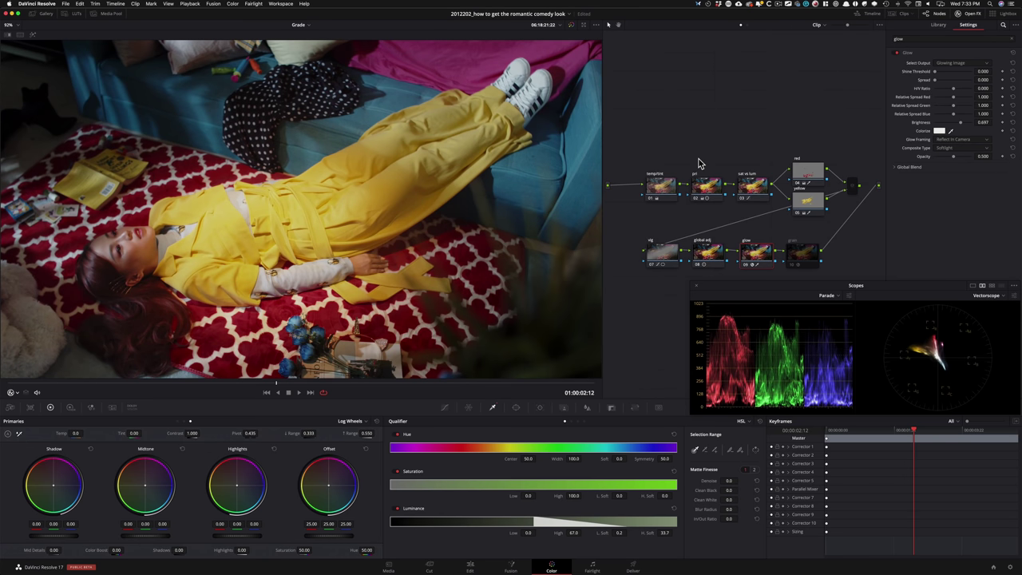
pyautogui.hotkey('shift', "'")
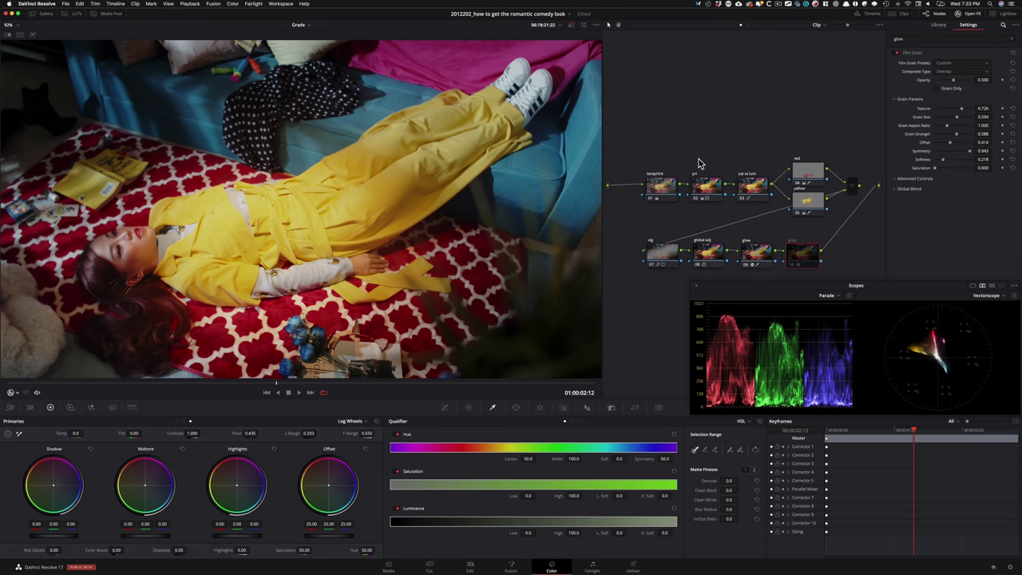
pyautogui.hotkey('ctrl', 'd')
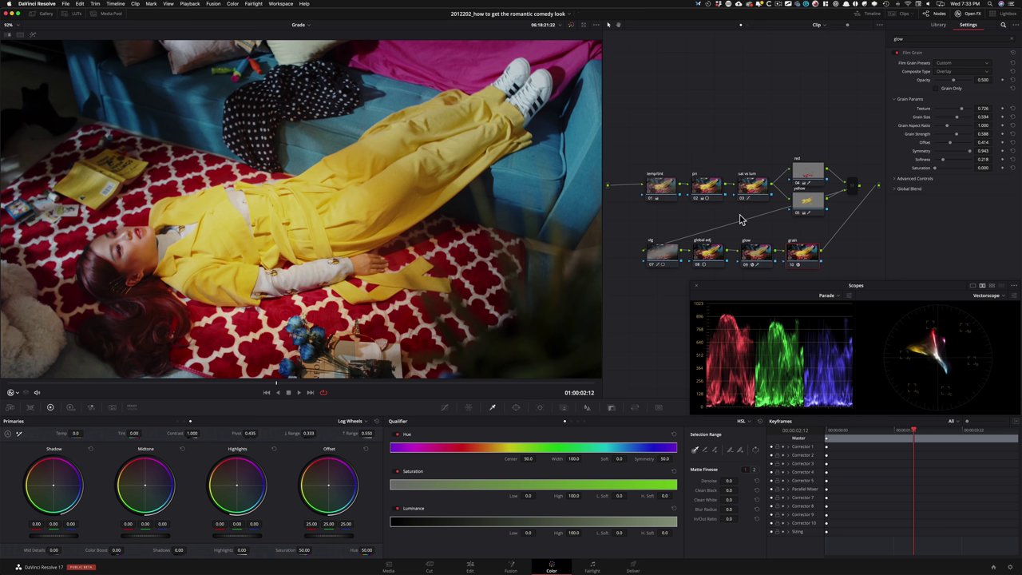
# Add a serial node after the parallel mixer, place it to the mixer's right, and label it pop.
pyautogui.click(852, 185)
pyautogui.hotkey('alt', 's')
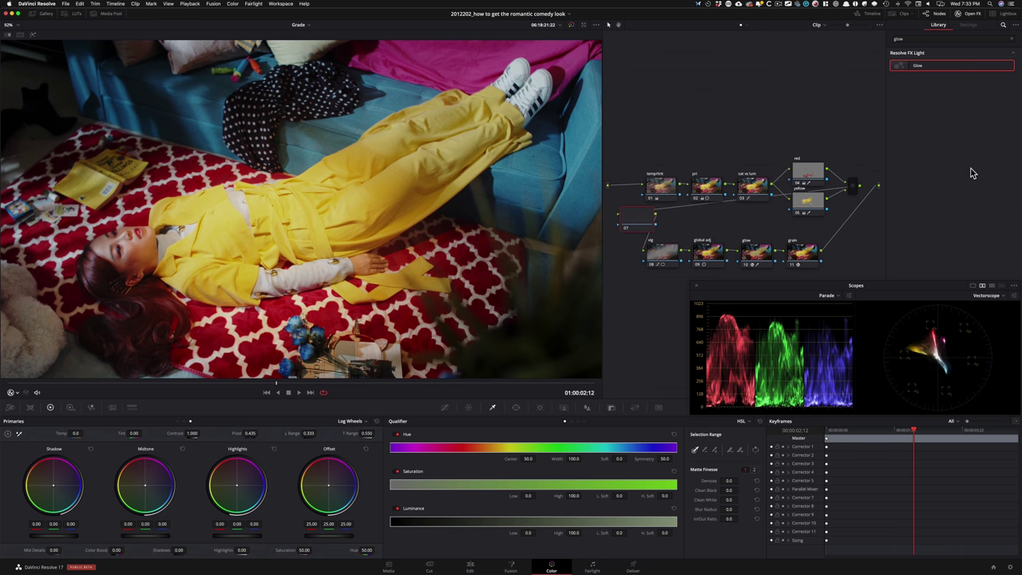
pyautogui.moveTo(636, 217); pyautogui.dragTo(898, 217)
pyautogui.click(971, 14)
pyautogui.moveTo(806, 154); pyautogui.dragTo(804, 91)
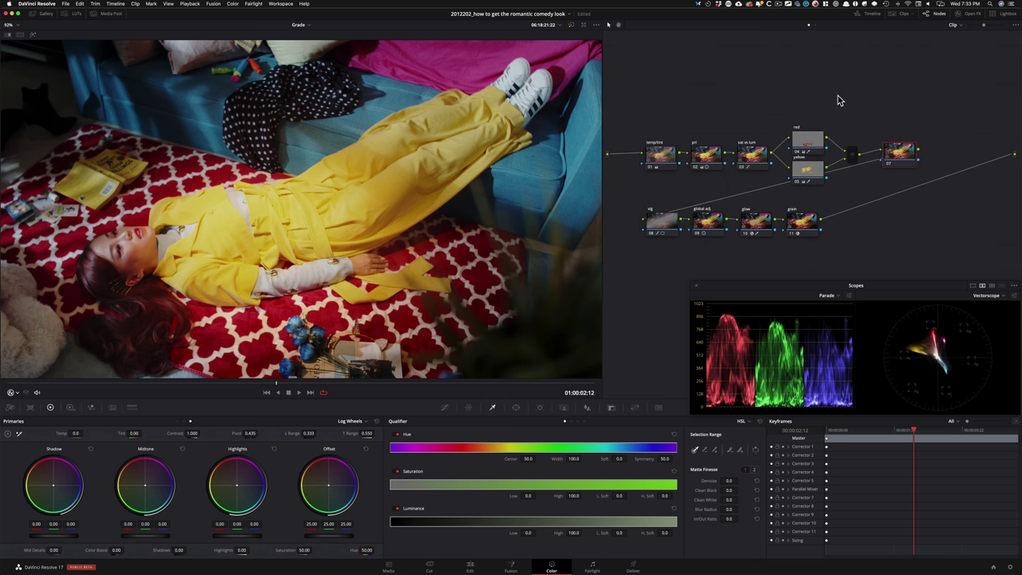
pyautogui.press('Return')
# On the pop node, turn on editable splines for the custom curve and pull the highlight handle upward to brighten the highlights.
pyautogui.click(443, 408)
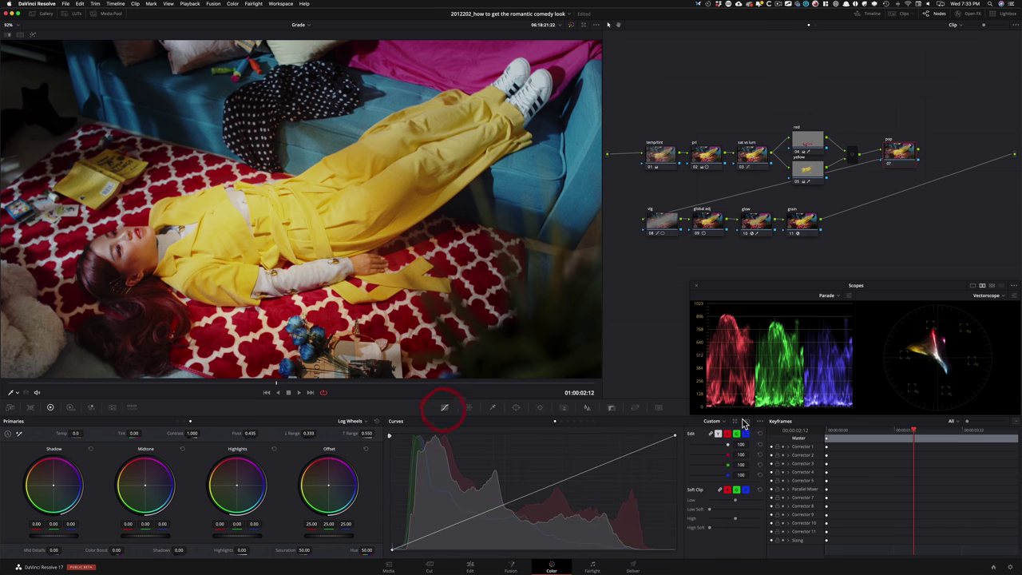
pyautogui.click(798, 466)
pyautogui.click(679, 425)
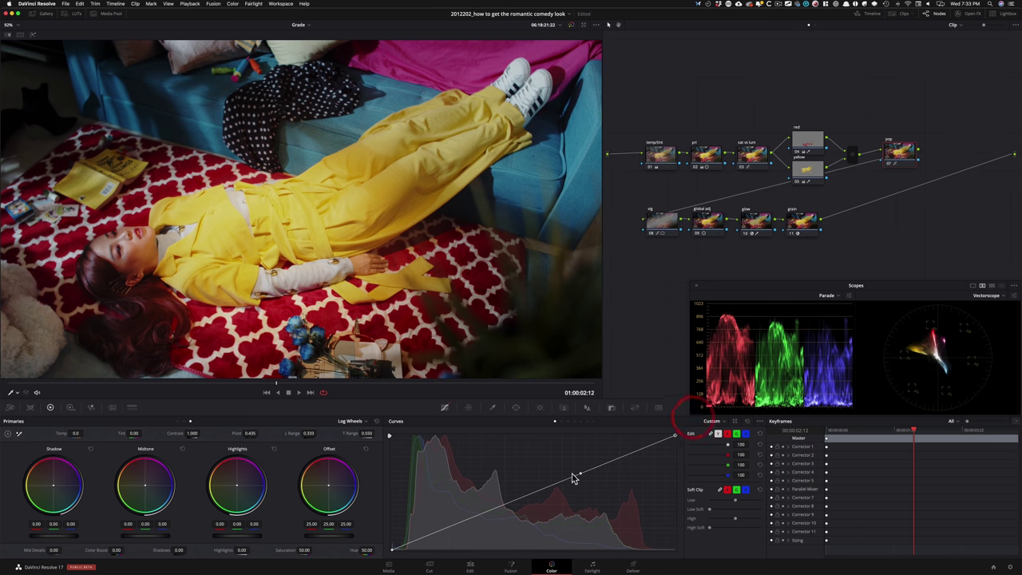
pyautogui.moveTo(580, 469); pyautogui.dragTo(579, 457)
# Compare the image repeatedly with the pop node disabled and enabled.
pyautogui.press('super+d')
pyautogui.press('super+d')
pyautogui.press('super+d')
pyautogui.press('super+d')
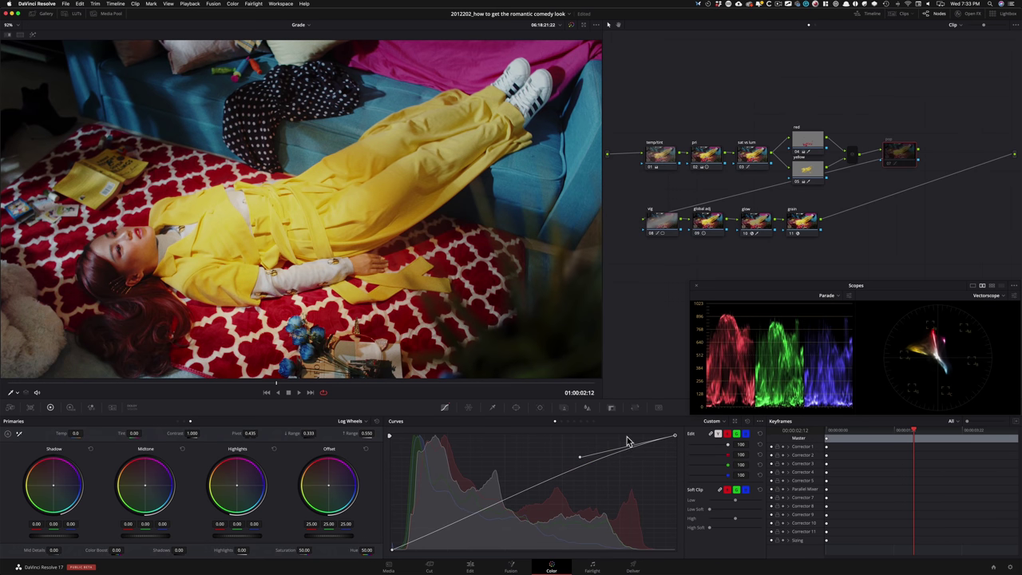
pyautogui.hotkey('ctrl', 'd')
pyautogui.hotkey('ctrl', 'd')
pyautogui.hotkey('ctrl', 'd')
pyautogui.hotkey('ctrl', 'd')
pyautogui.hotkey('ctrl', 'd')
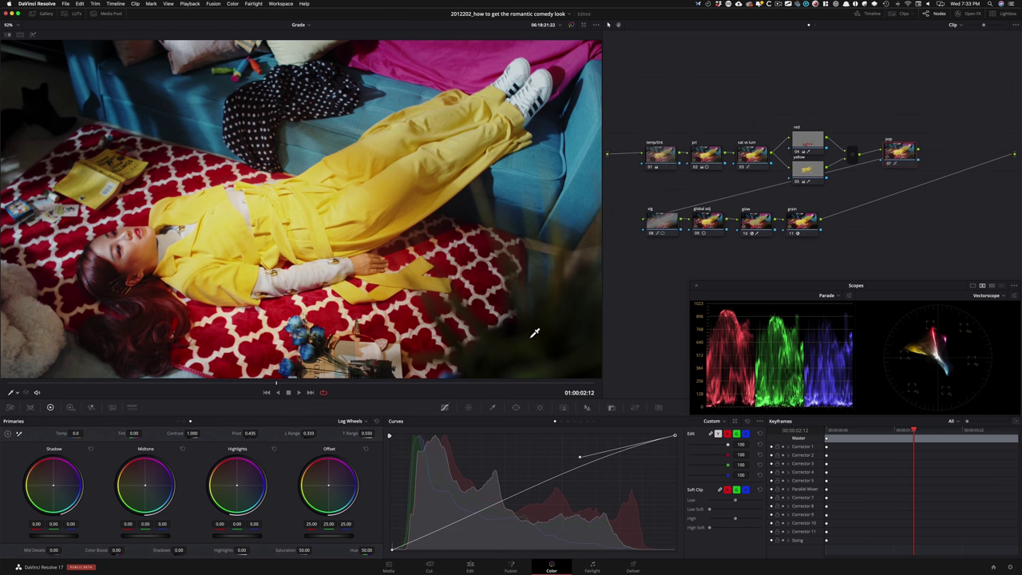
pyautogui.hotkey('ctrl', 'd')
# Move the vig node's window to pan 40.28 and tilt 46.88, and compare the image with the vignette off and on.
pyautogui.click(663, 224)
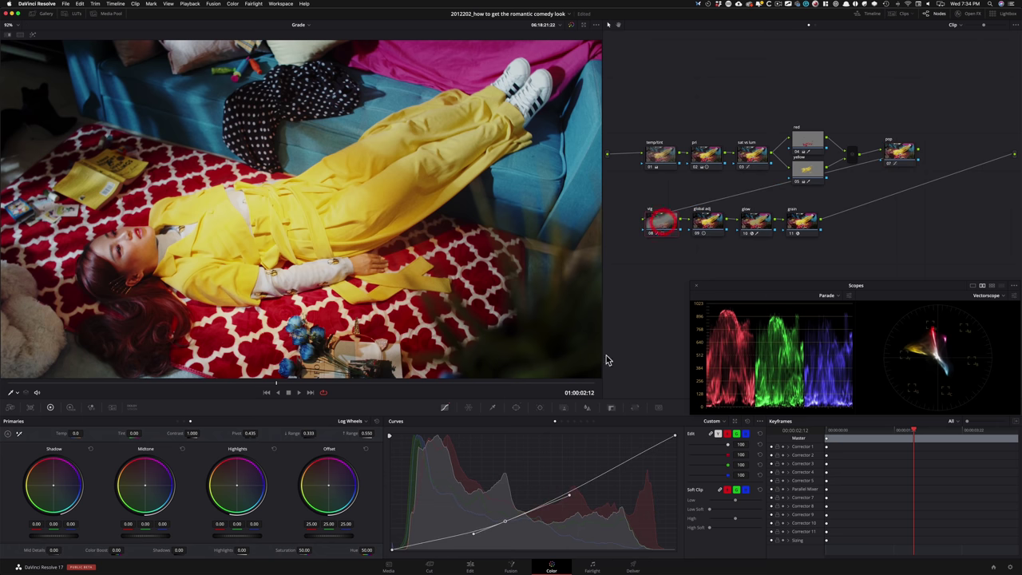
pyautogui.click(516, 408)
pyautogui.moveTo(241, 243); pyautogui.dragTo(203, 256)
pyautogui.moveTo(163, 208); pyautogui.dragTo(164, 205)
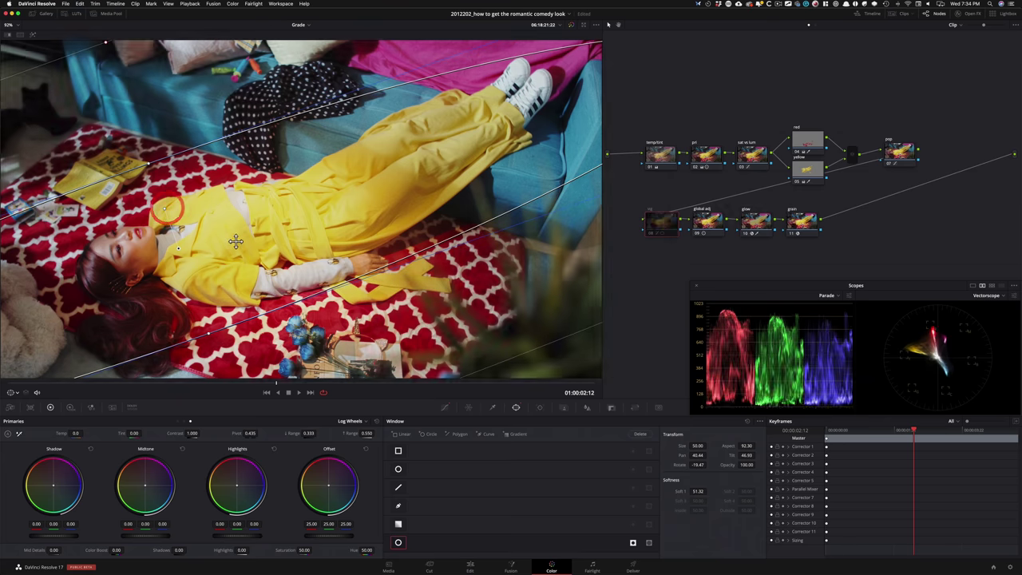
pyautogui.moveTo(230, 239); pyautogui.dragTo(234, 240)
pyautogui.press('super+d')
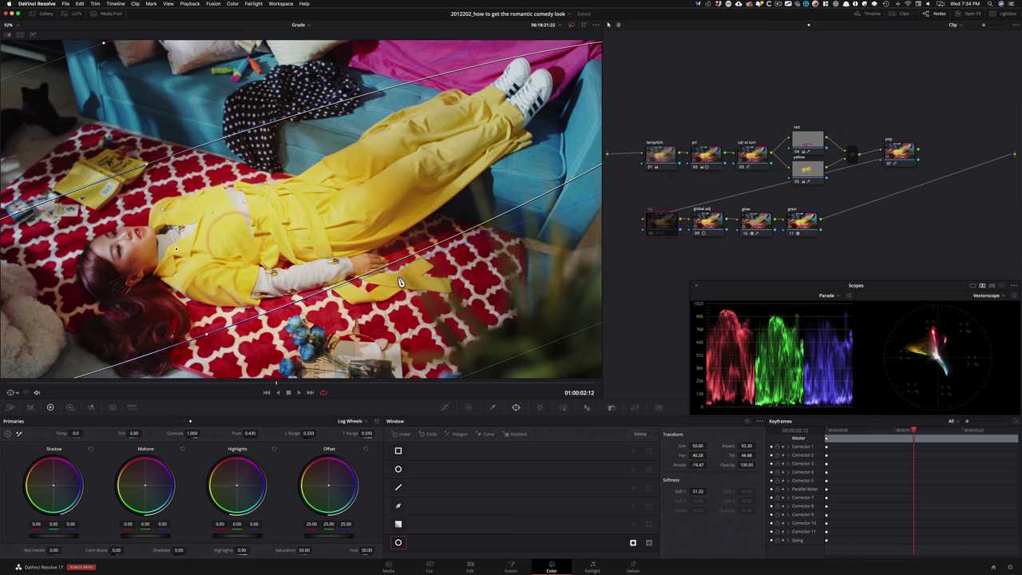
pyautogui.hotkey('ctrl', 'd')
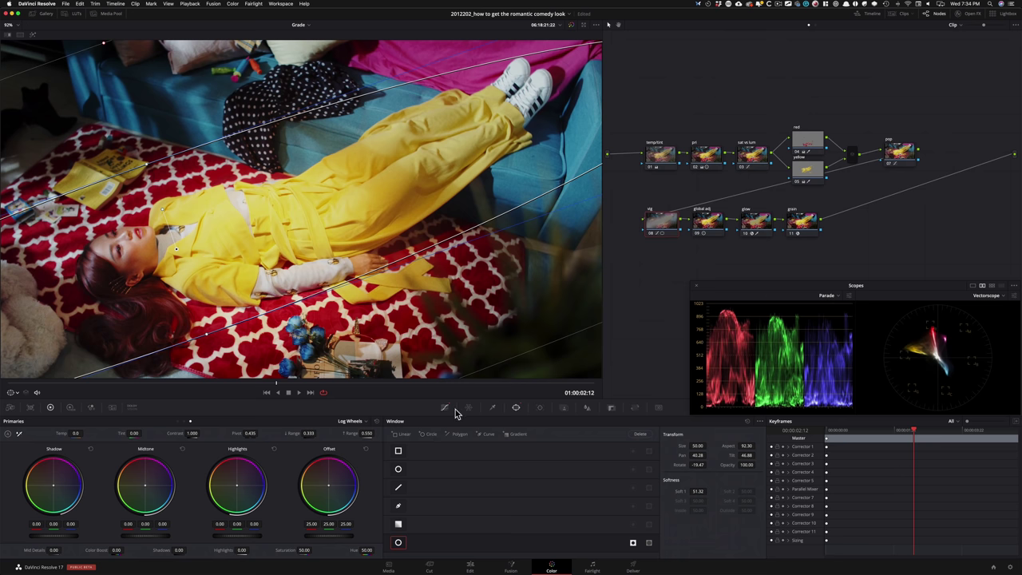
# Turn off editable splines, raise the middle point of the vig node's custom curve slightly, and compare the node off and on.
pyautogui.click(444, 408)
pyautogui.click(759, 421)
pyautogui.click(792, 465)
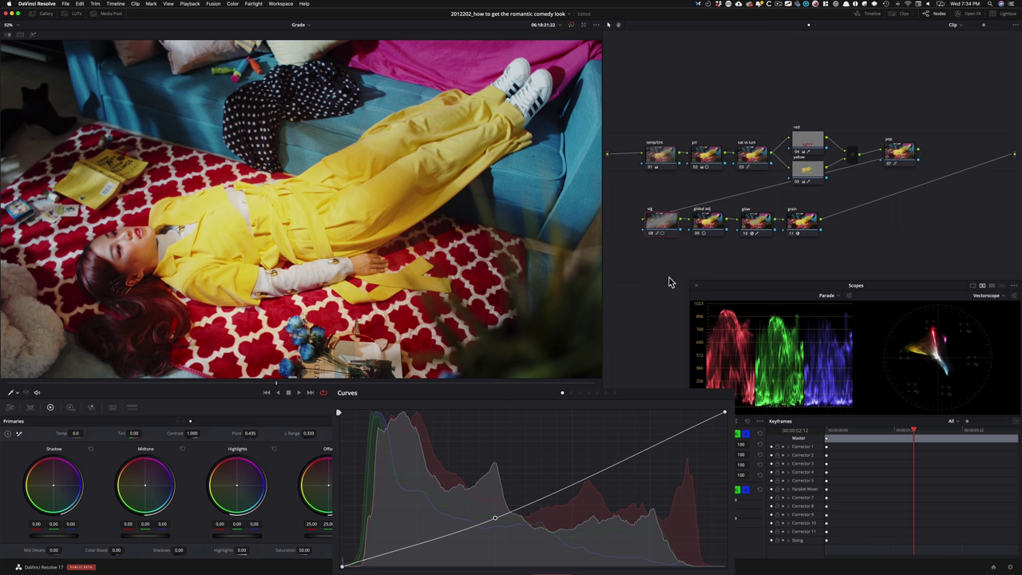
pyautogui.press('super+d')
pyautogui.press('super+d')
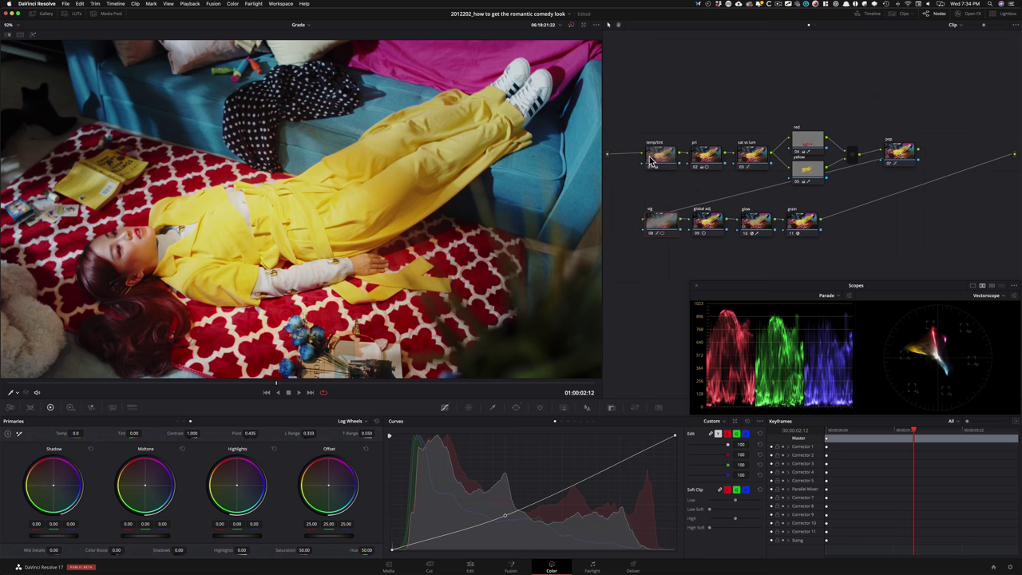
# Compare the clip with the whole grade bypassed and active.
pyautogui.hotkey('shift', 'd')
pyautogui.hotkey('shift', 'd')
pyautogui.hotkey('shift', 'd')
pyautogui.hotkey('shift', 'd')
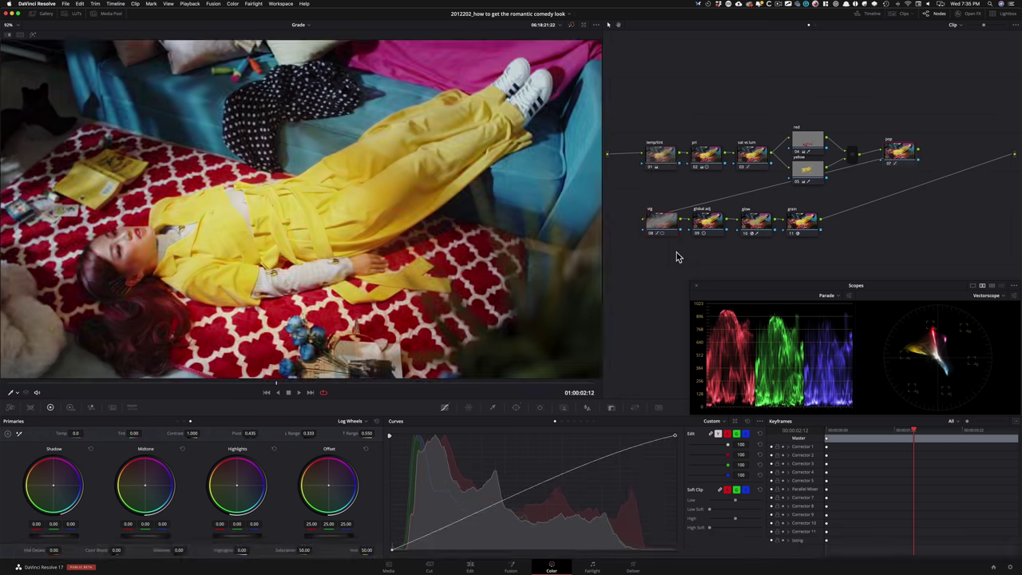
# Compare the image with the pop node off and on, and leave the node disabled.
pyautogui.hotkey('ctrl', 'd')
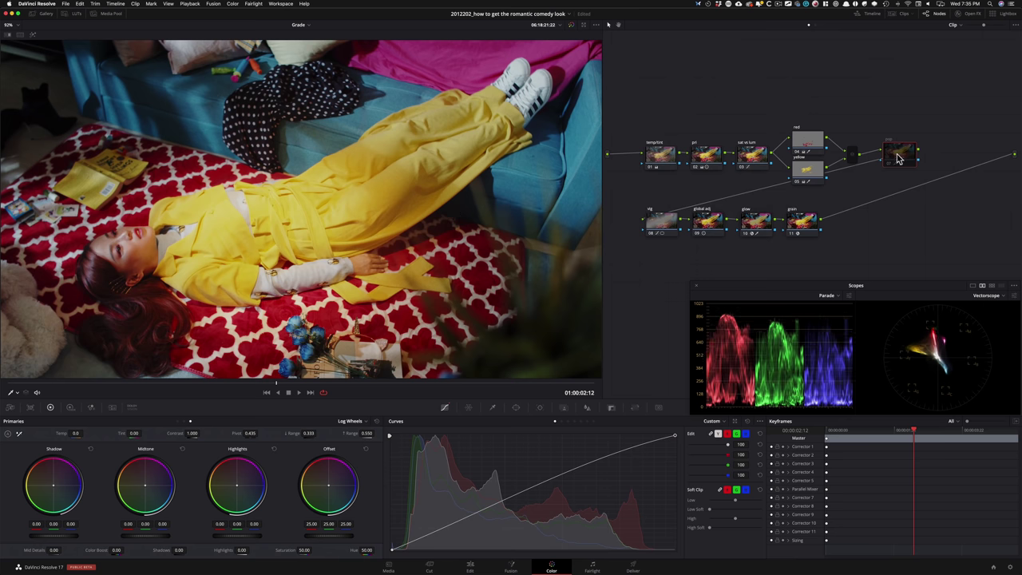
pyautogui.press('super+d')
pyautogui.press('super+d')
# Compare the original clip with the full grade while the pop node is disabled.
pyautogui.press('\\')
pyautogui.press('\\')
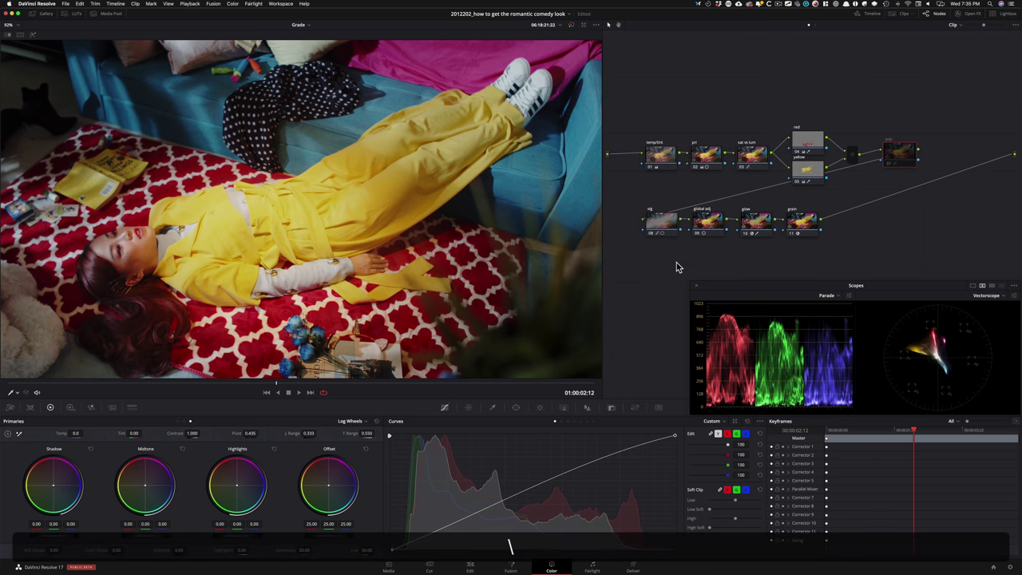
pyautogui.press('\\')
pyautogui.hotkey('shift', 'd')
pyautogui.hotkey('shift', 'd')
pyautogui.hotkey('shift', 'd')
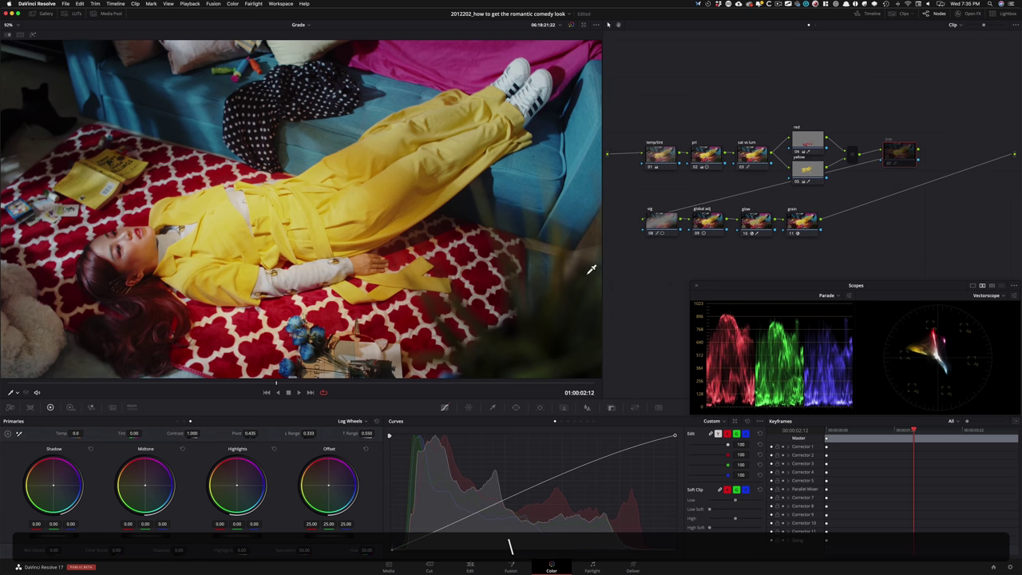
# Compare the image with the global adj node disabled and enabled, and switch to the full-screen viewer.
pyautogui.click(707, 222)
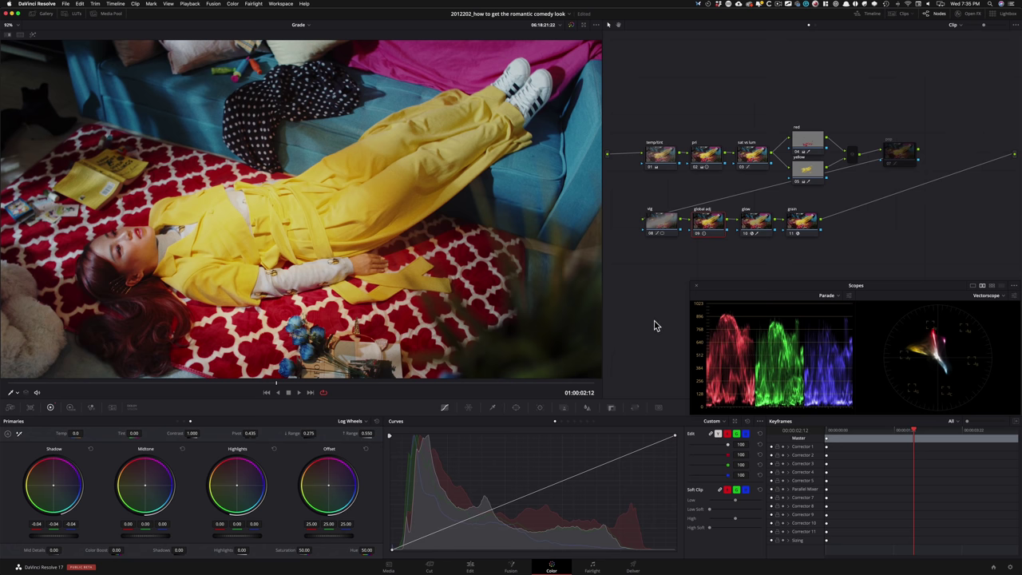
pyautogui.press('super+d')
pyautogui.press('super+d')
pyautogui.press('super+d')
pyautogui.press('super+d')
pyautogui.press('super+shift+f')
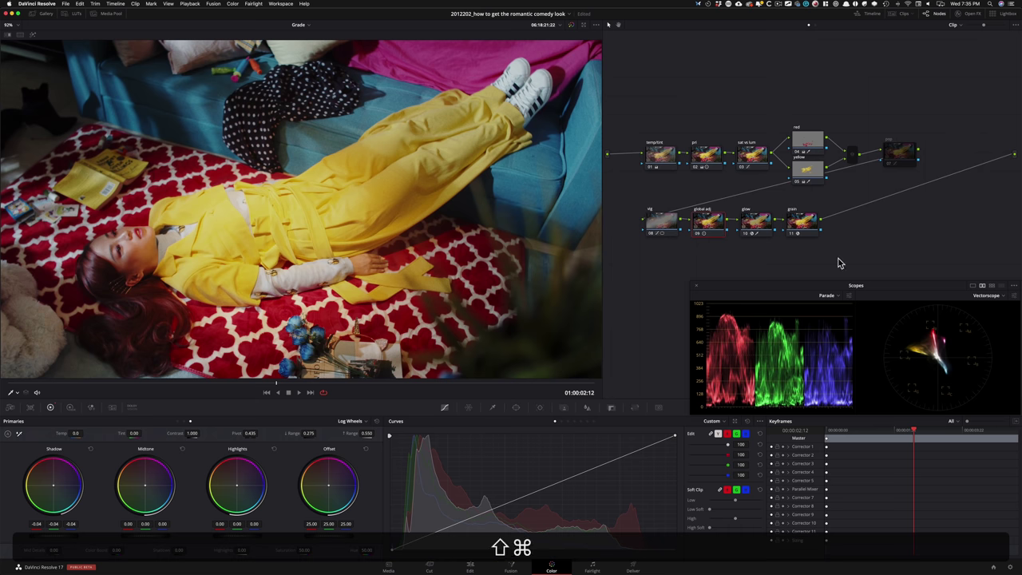